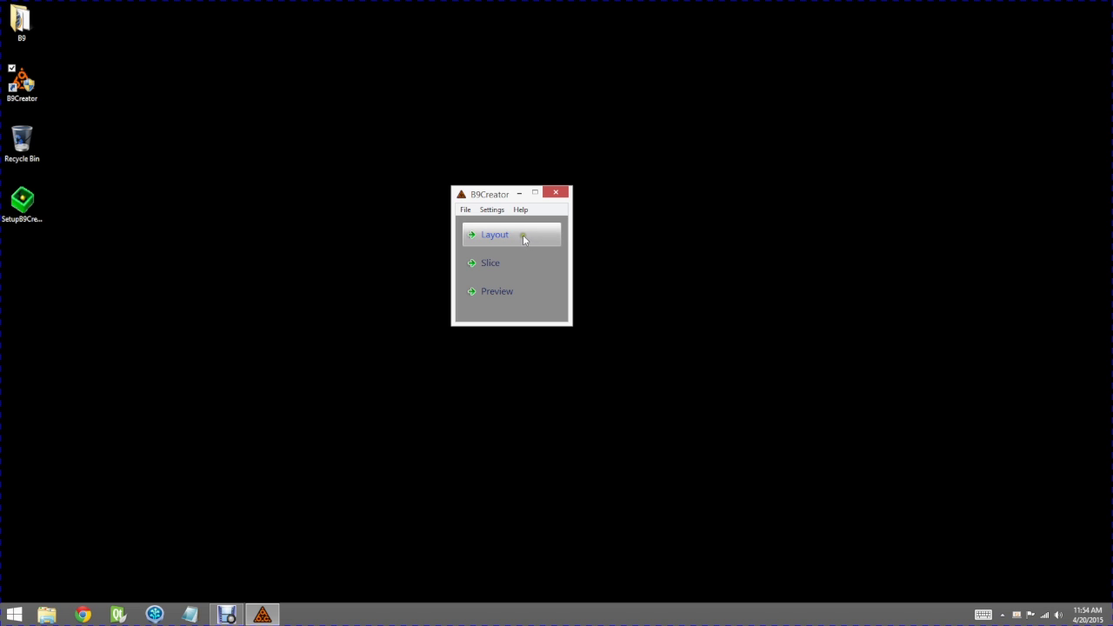
# Open the Layout workspace from the B9Creator launcher
pyautogui.click(512, 235)
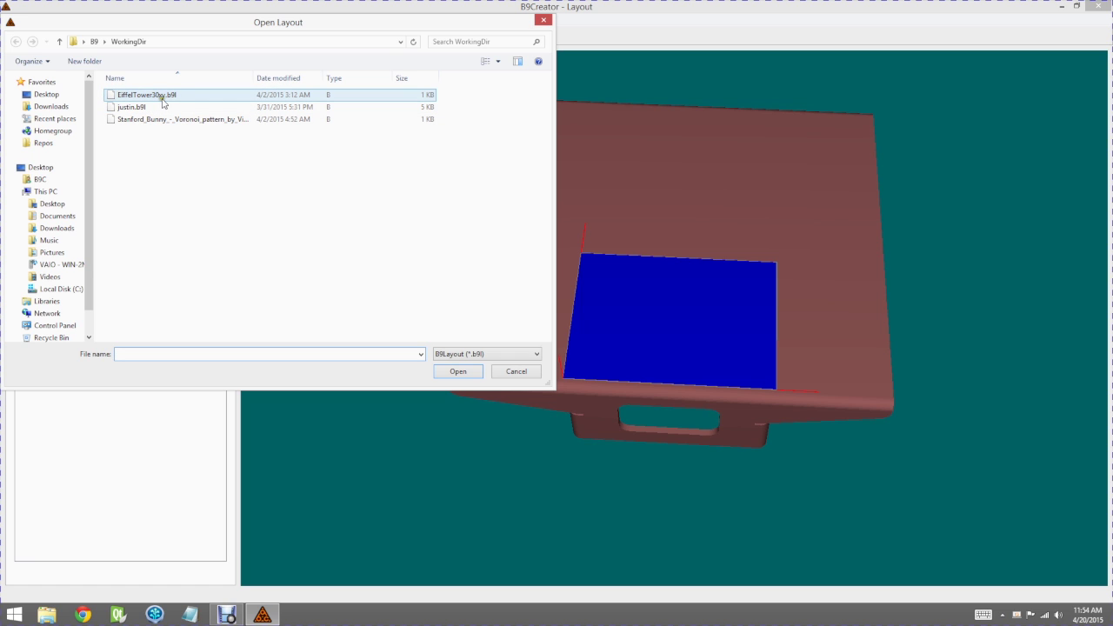
# Load EiffelTower30xy.b9l and orbit the view around the Eiffel Tower model
pyautogui.click(160, 98)
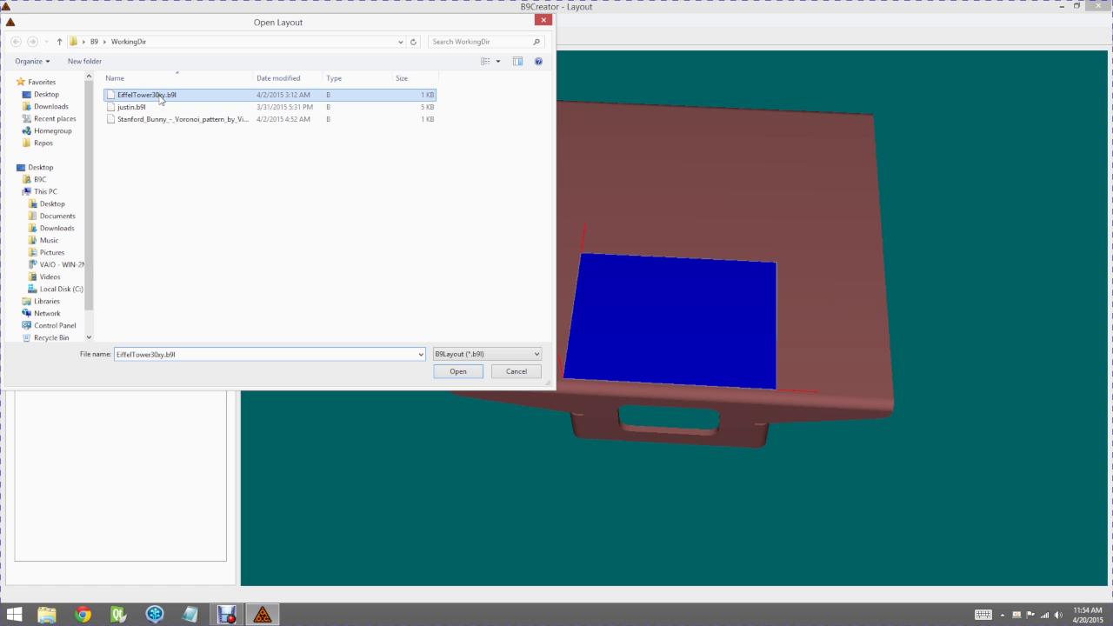
pyautogui.click(458, 372)
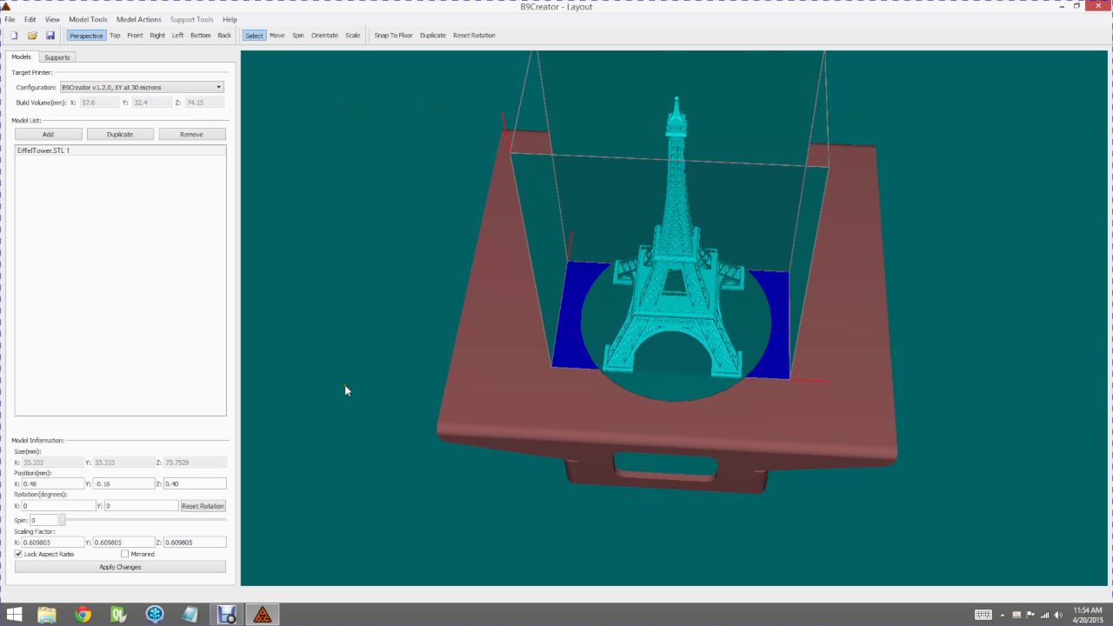
pyautogui.moveTo(343, 391); pyautogui.dragTo(368, 402)
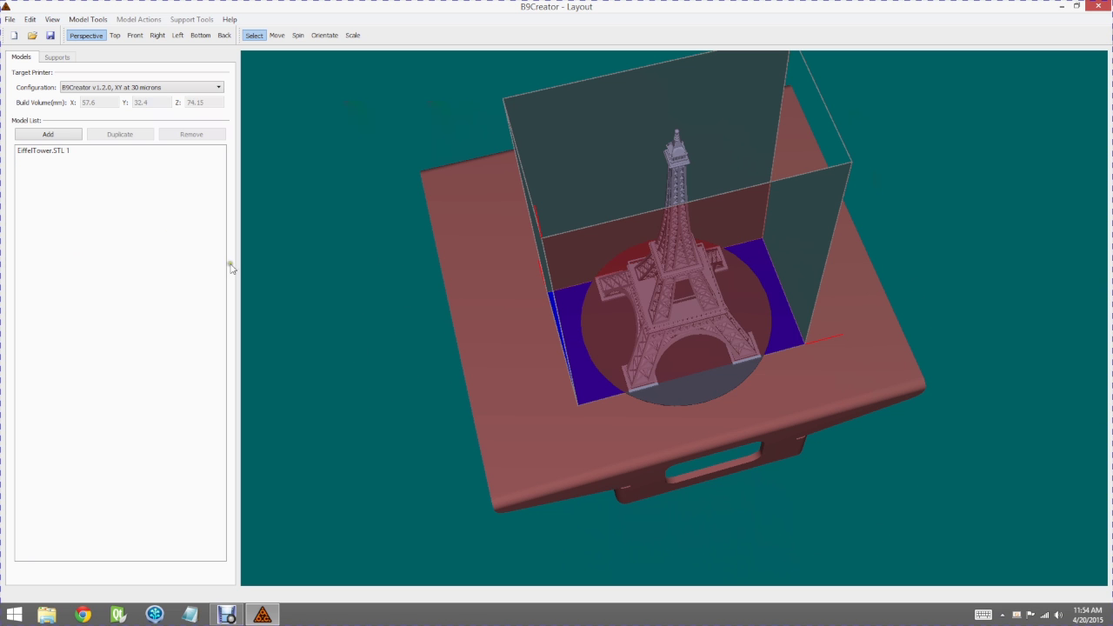
pyautogui.moveTo(376, 369); pyautogui.dragTo(298, 367)
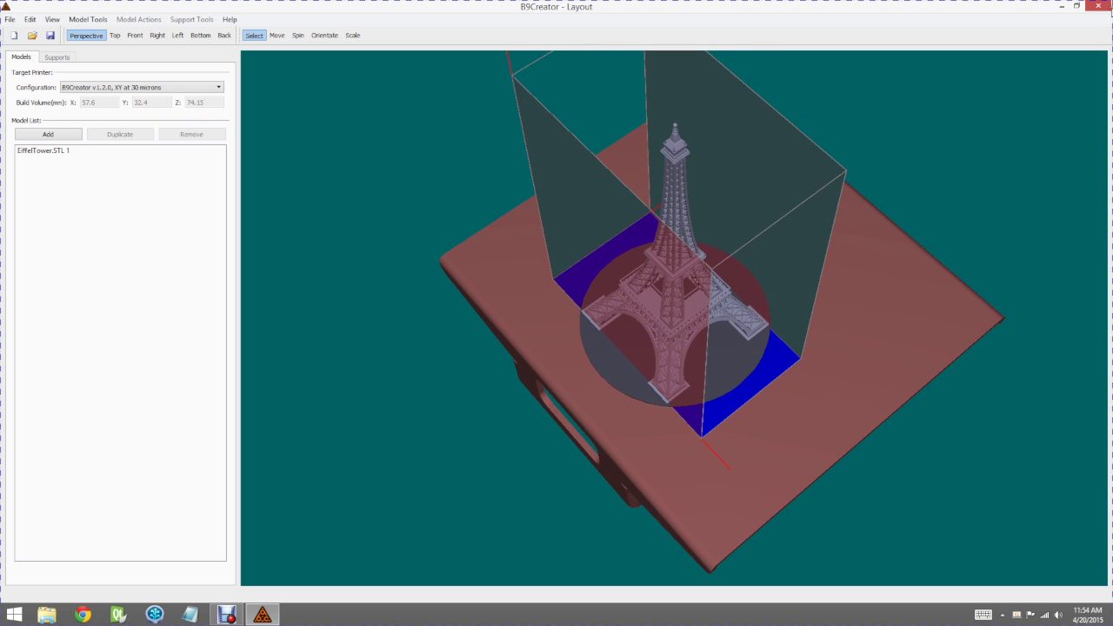
# Close the Layout window and start a Slice job from EiffelTower30xy.b9l
pyautogui.click(1098, 6)
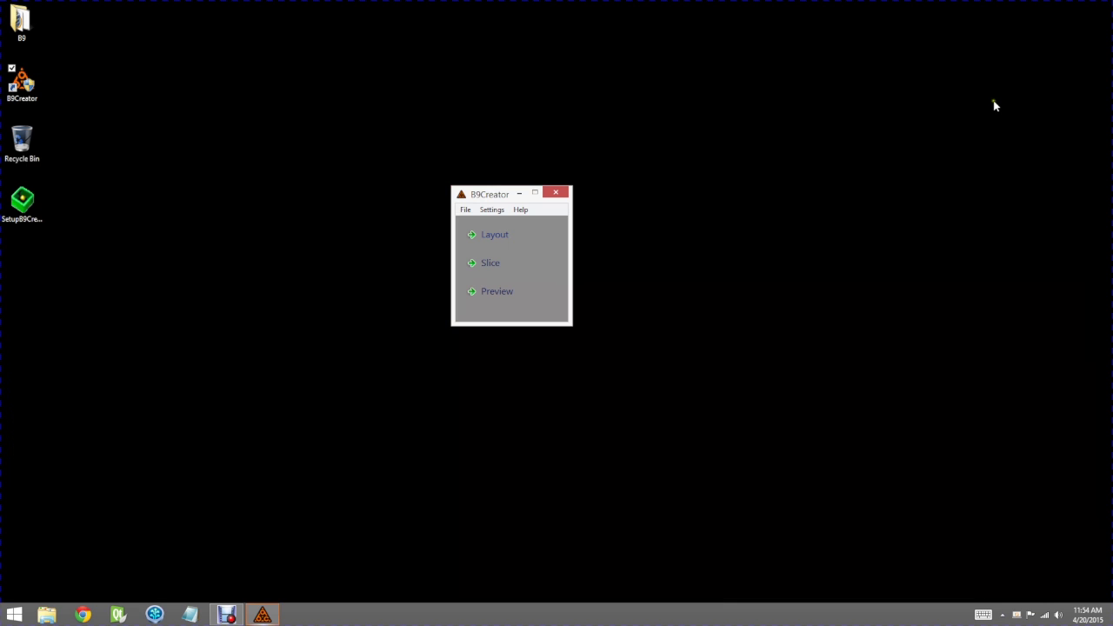
pyautogui.click(517, 266)
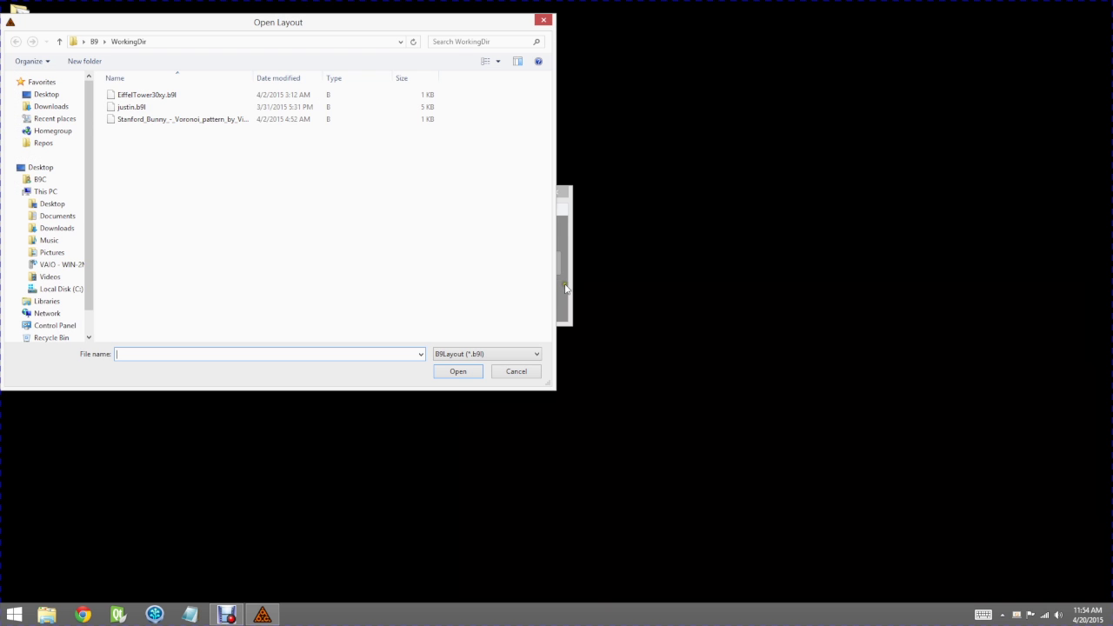
pyautogui.moveTo(330, 27); pyautogui.dragTo(513, 98)
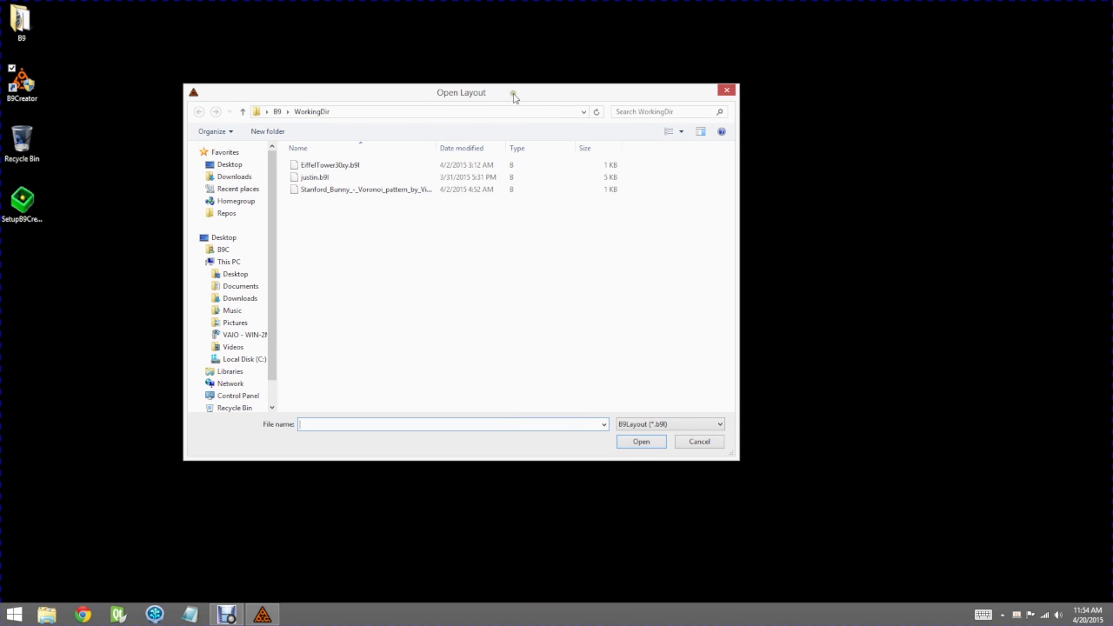
pyautogui.click(356, 171)
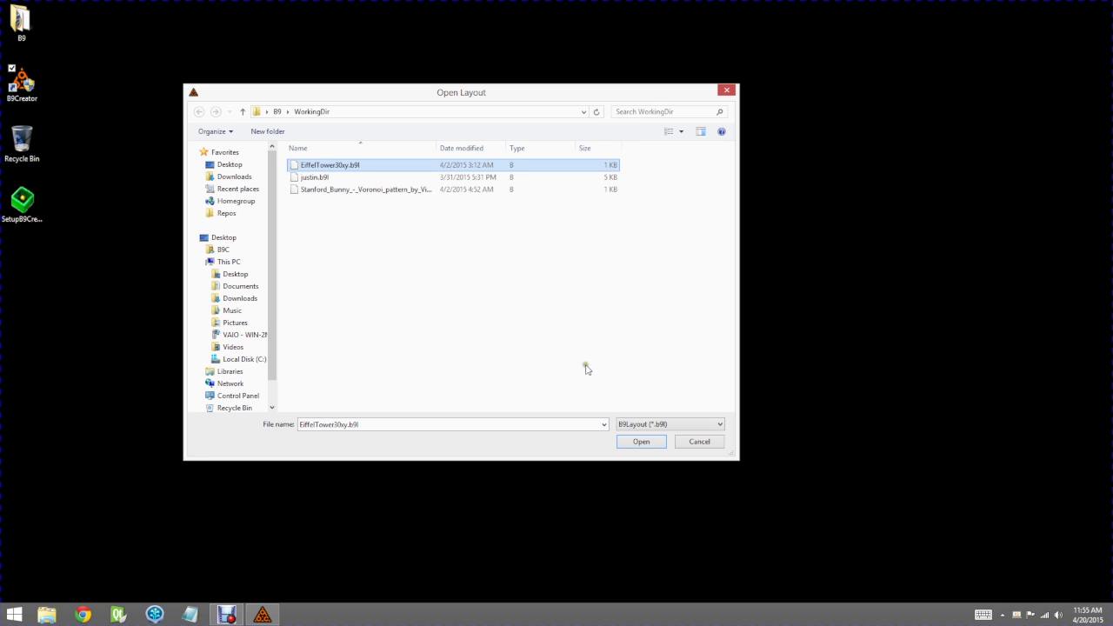
pyautogui.click(640, 442)
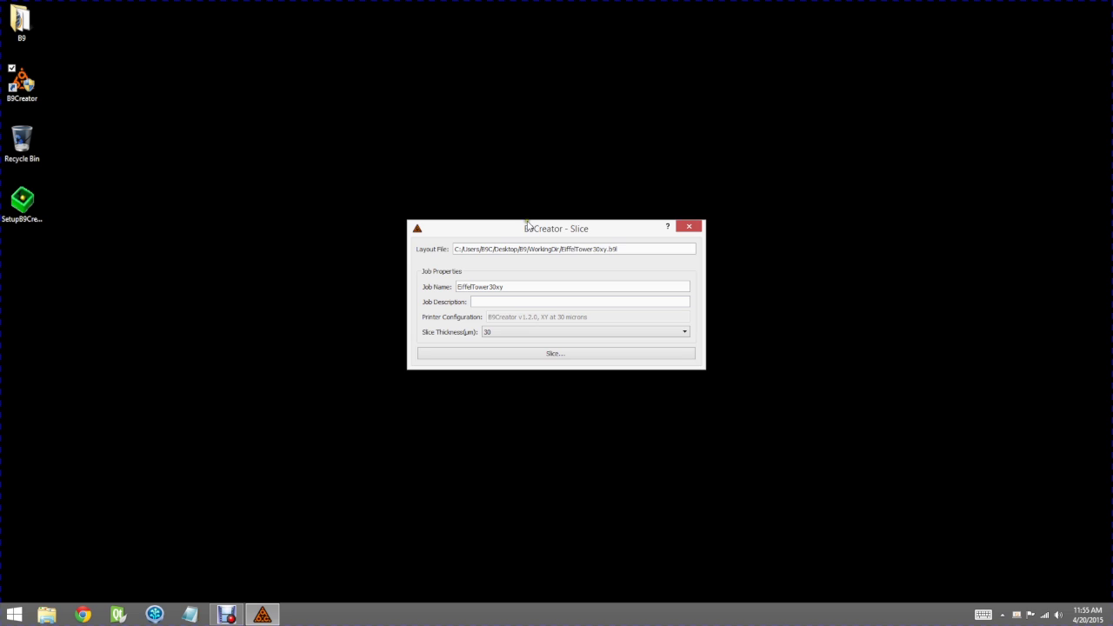
# Enter 'Eiffel Tower 2' as the slice job's Job Description
pyautogui.moveTo(517, 231); pyautogui.dragTo(462, 200)
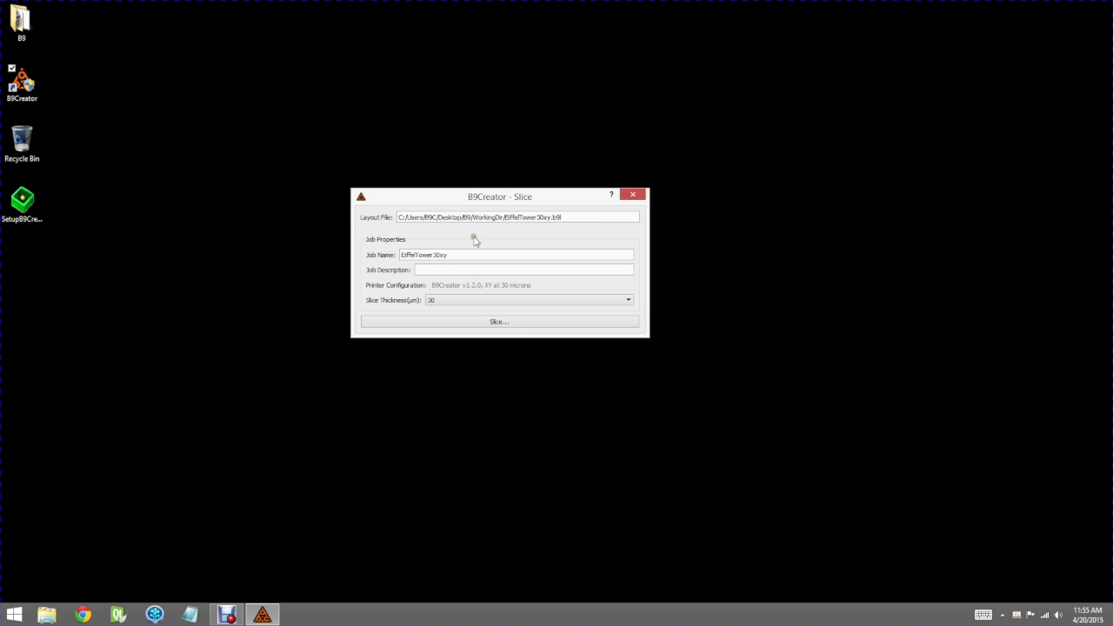
pyautogui.click(433, 254)
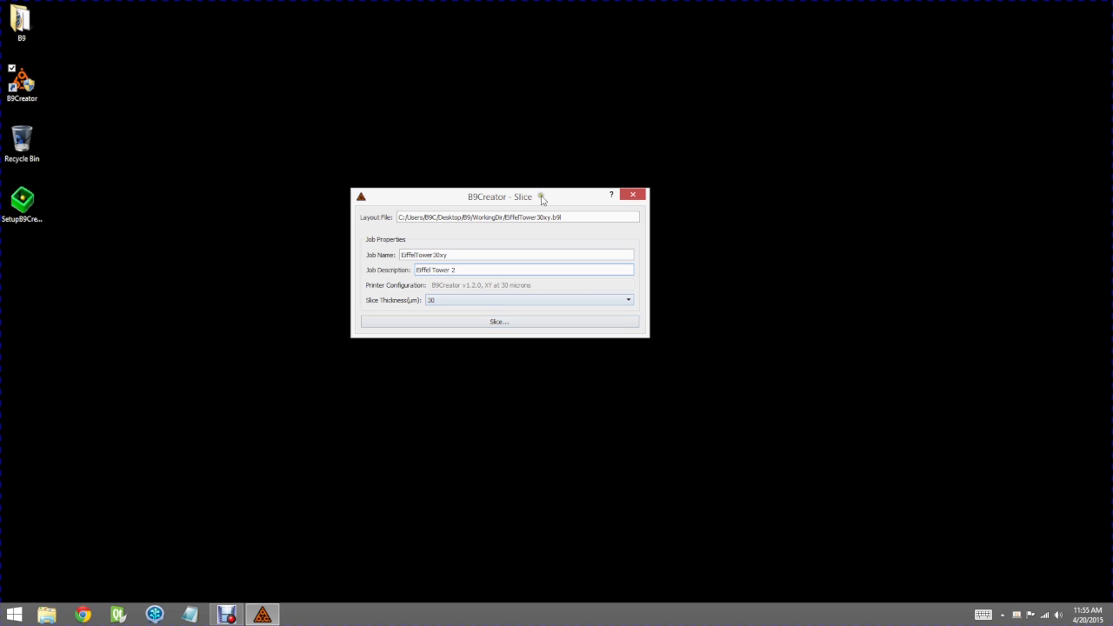
pyautogui.moveTo(542, 200); pyautogui.dragTo(551, 210)
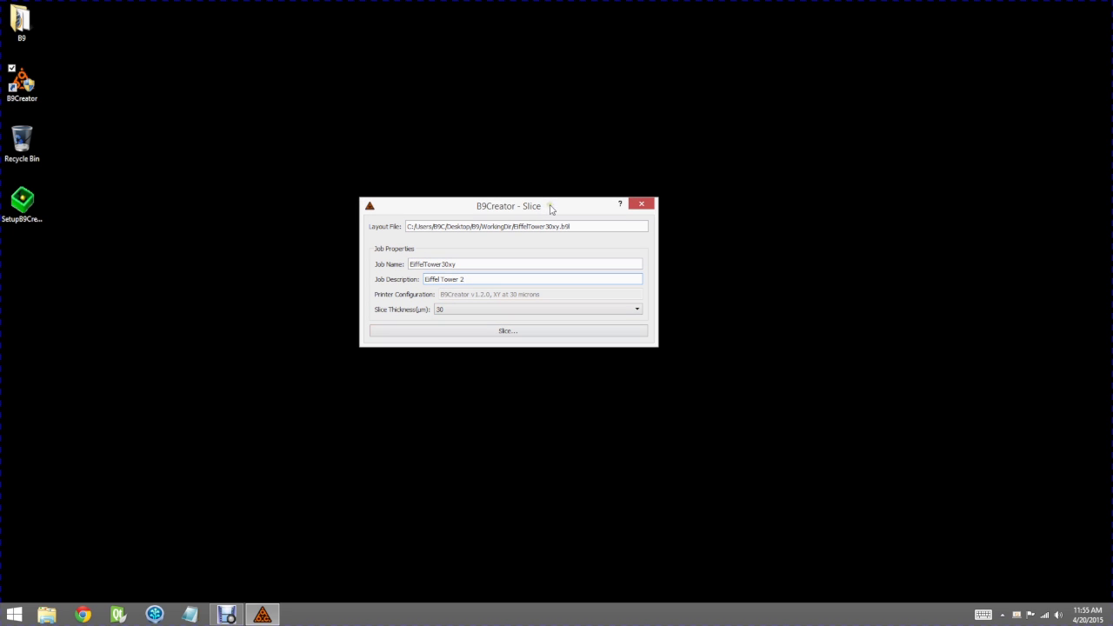
# Set slice thickness to 50 microns and start slicing, proposing EiffelTower30xy.b9j
pyautogui.click(519, 311)
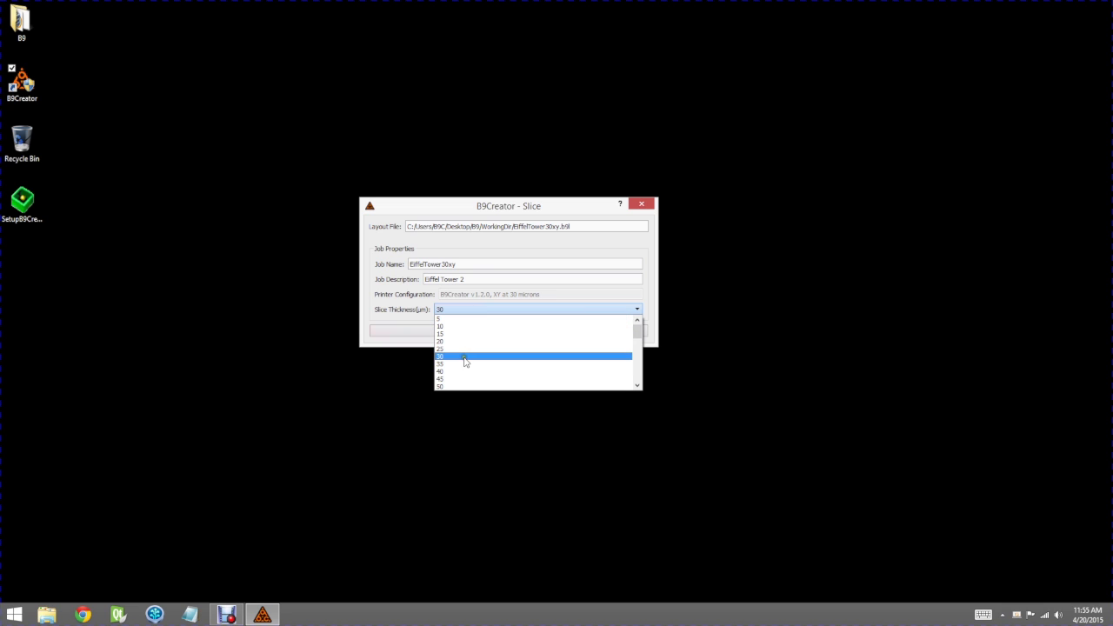
pyautogui.scroll(-2, 466, 357)
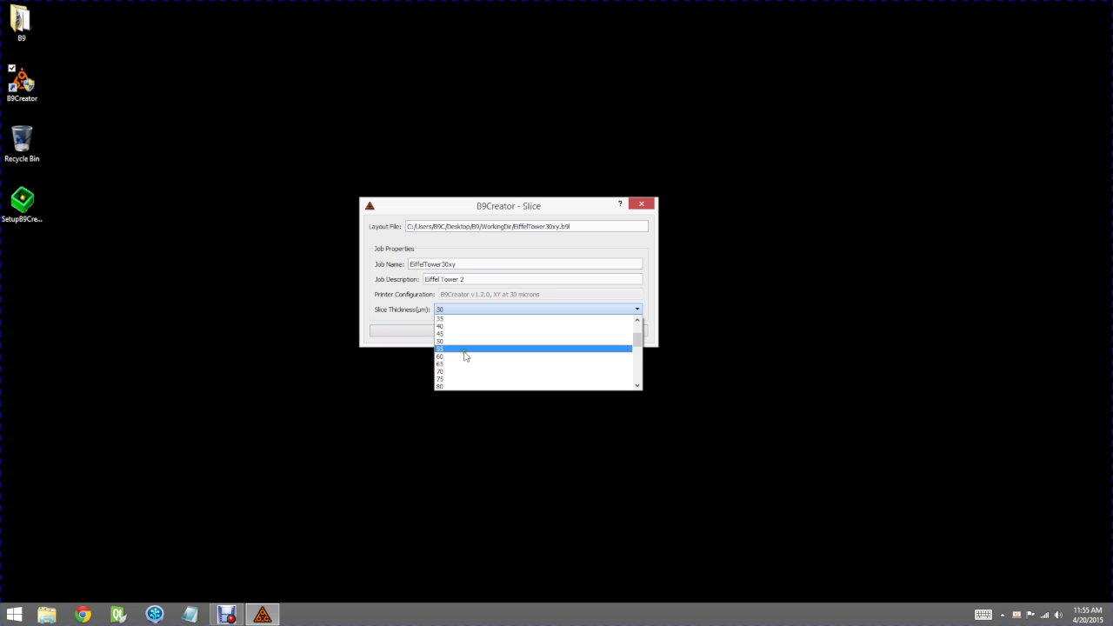
pyautogui.click(462, 341)
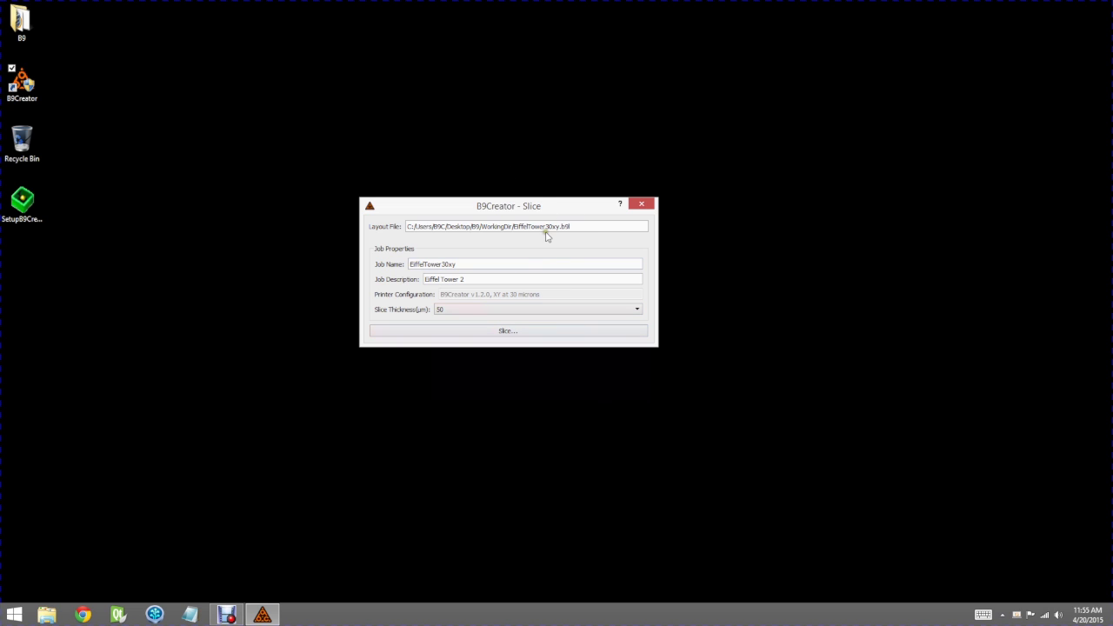
pyautogui.click(533, 331)
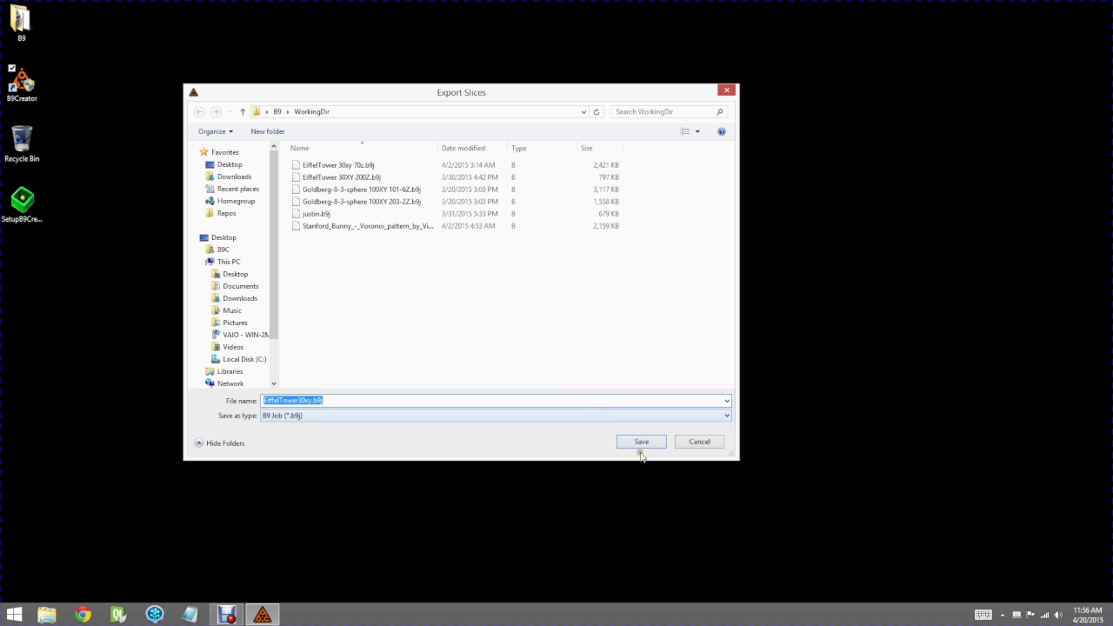
# Cancel the Export Slices dialog and close the Slice window
pyautogui.click(683, 442)
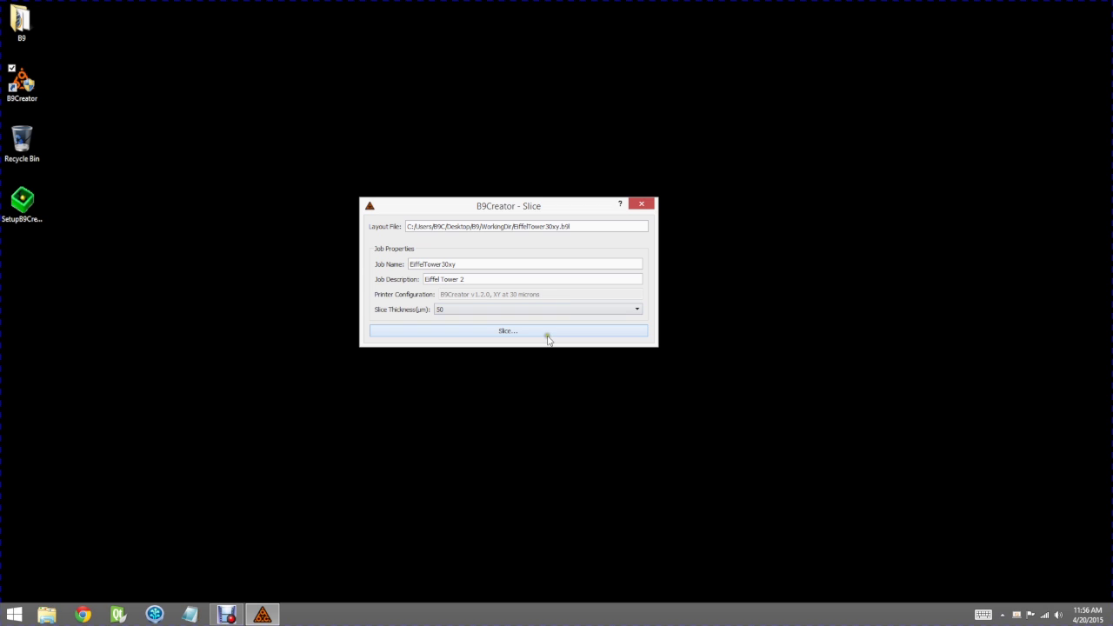
pyautogui.click(643, 206)
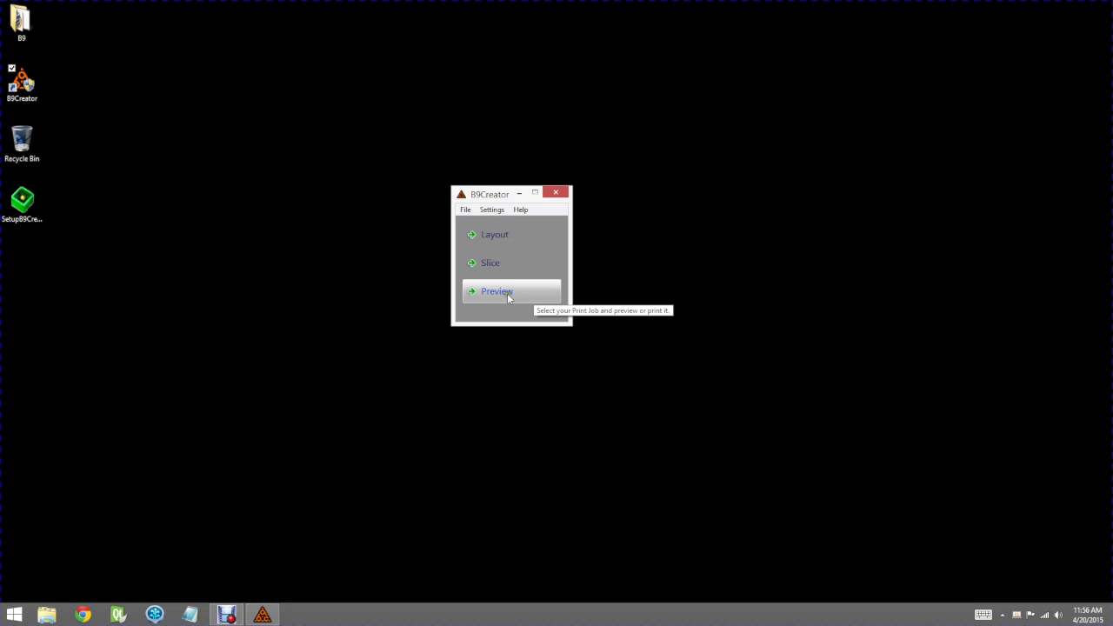
# Preview EiffelTower 30xy 70z.b9j from Desktop > B9 > WorkingDir in Print Setup
pyautogui.click(513, 297)
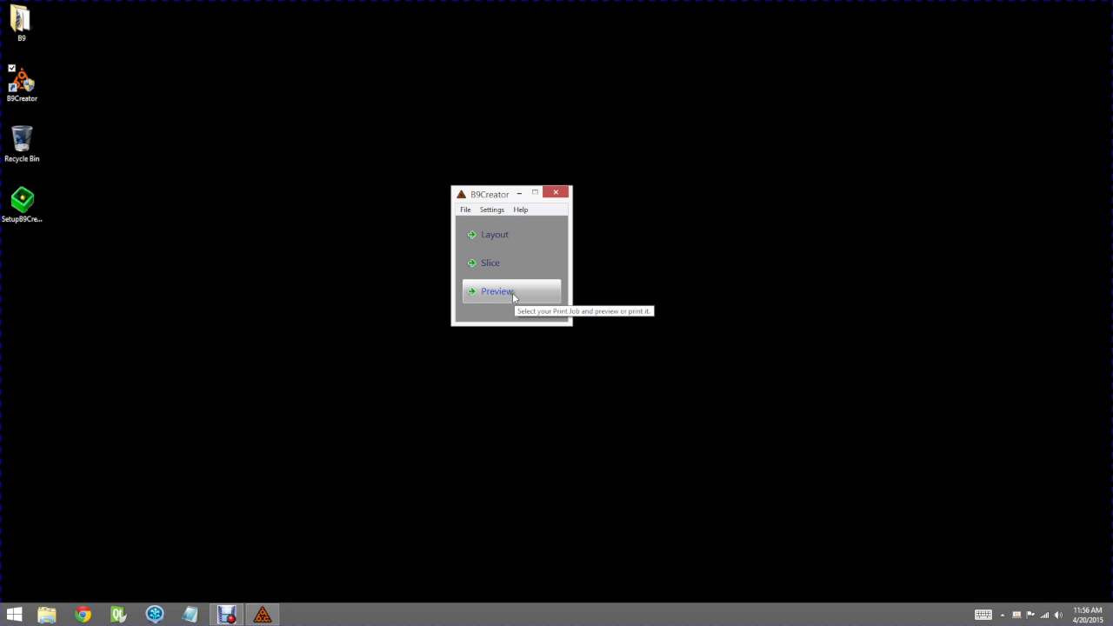
pyautogui.click(513, 296)
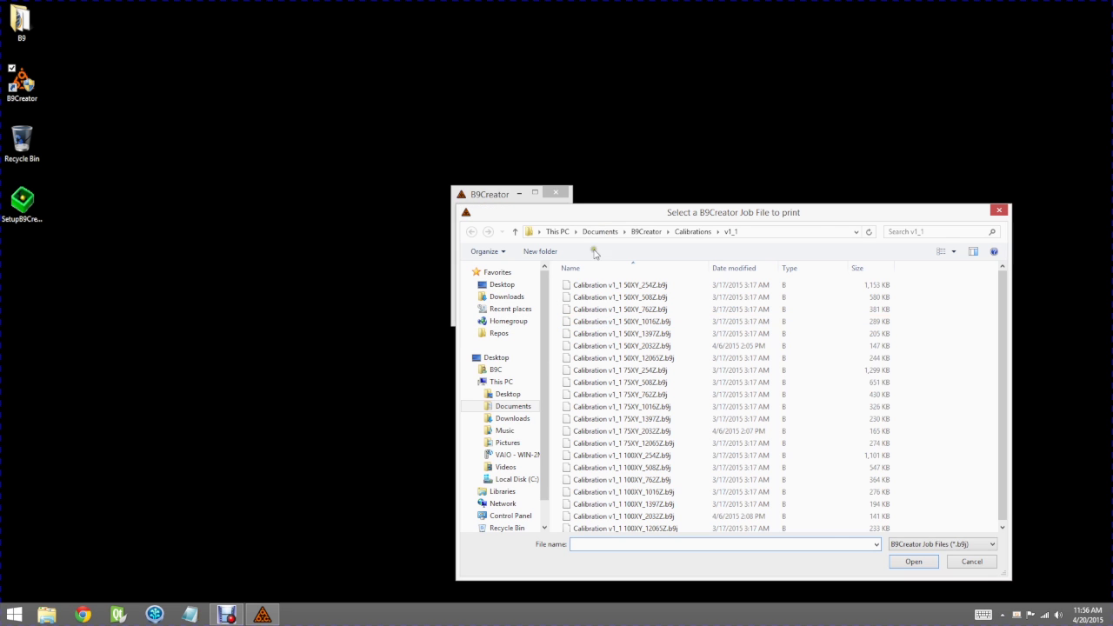
pyautogui.moveTo(594, 217); pyautogui.dragTo(522, 143)
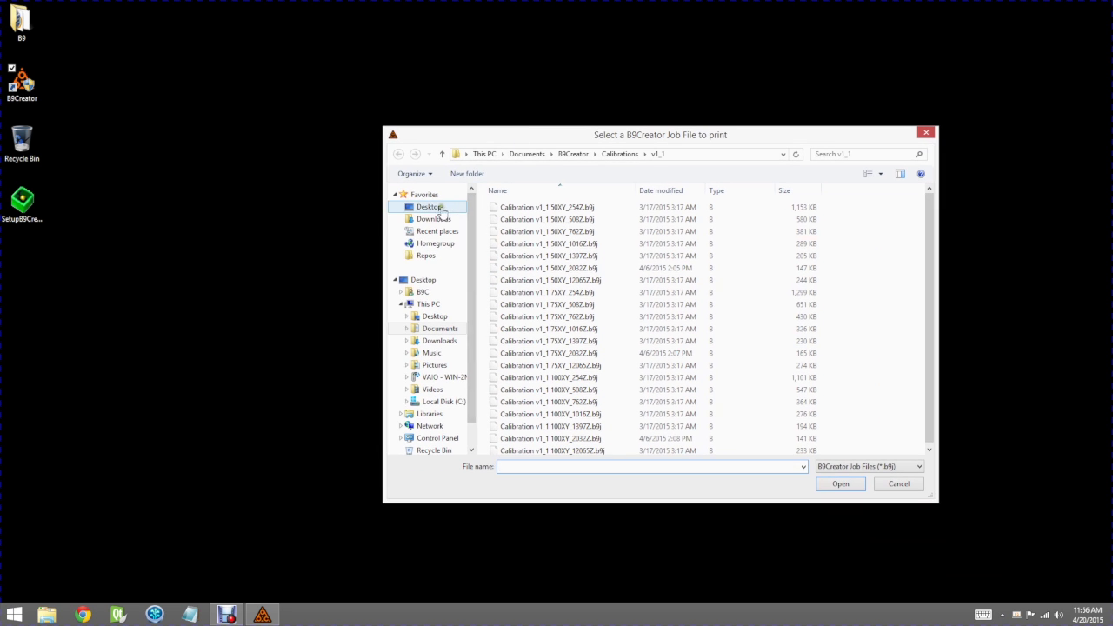
pyautogui.click(439, 209)
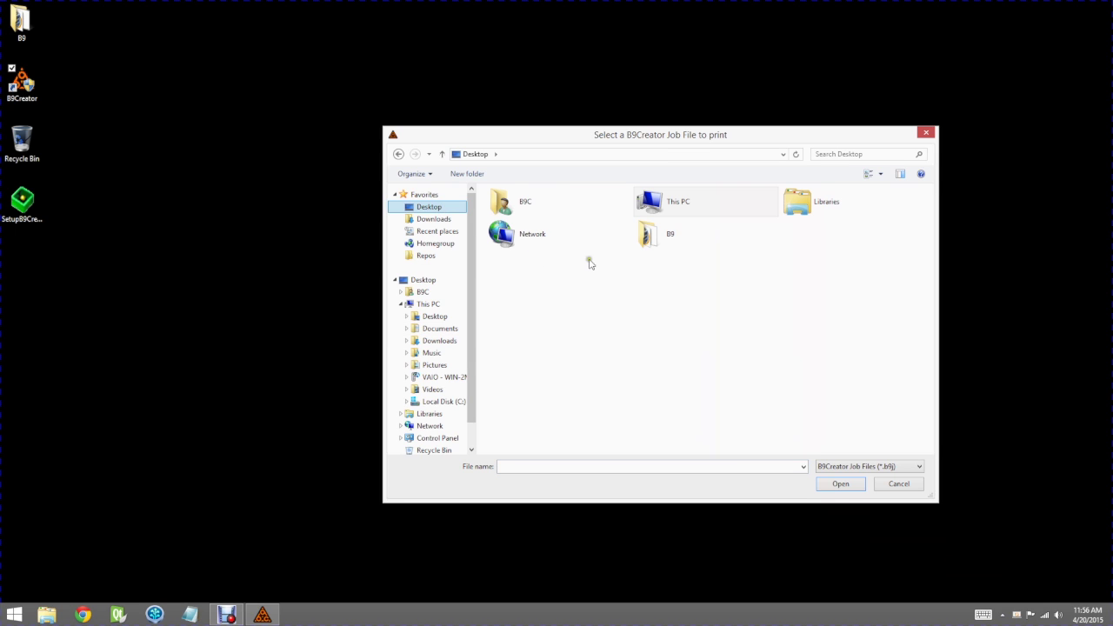
pyautogui.doubleClick(641, 231)
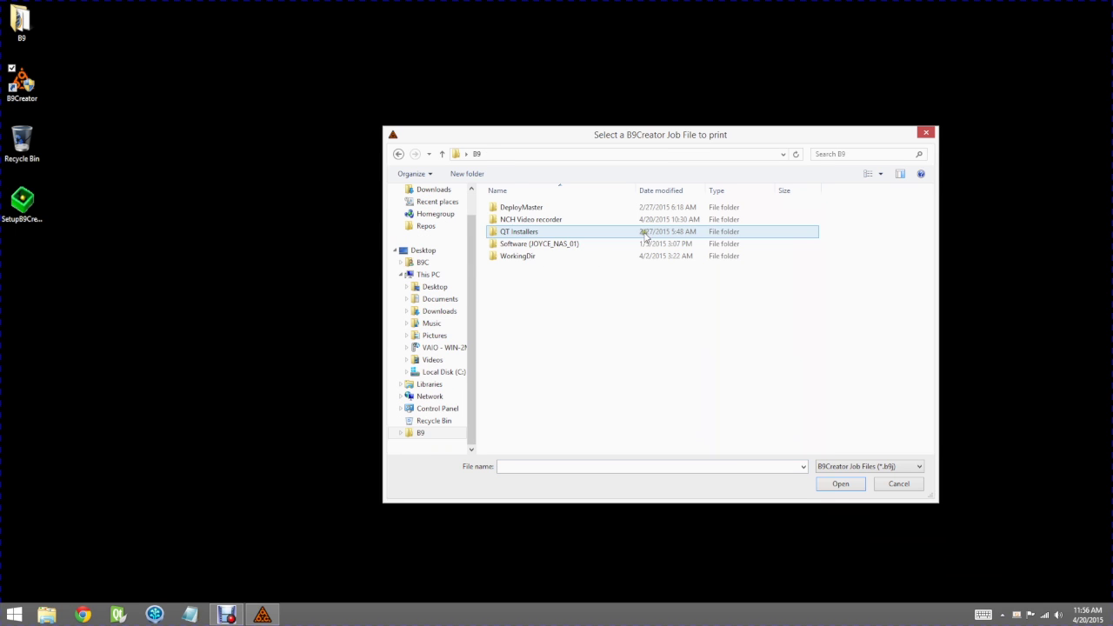
pyautogui.doubleClick(533, 256)
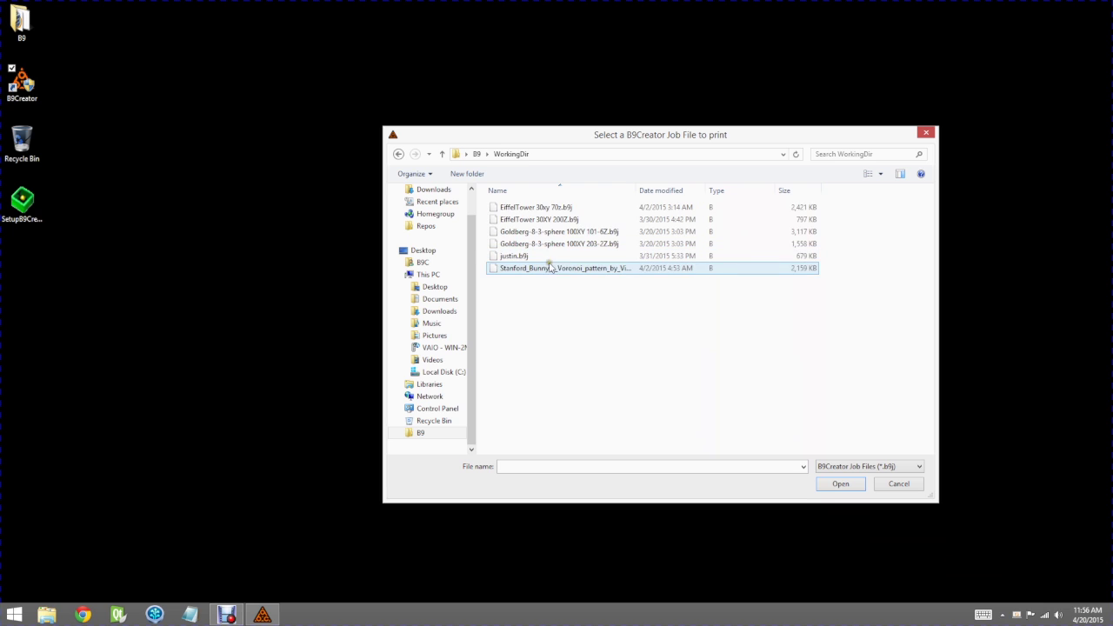
pyautogui.click(549, 212)
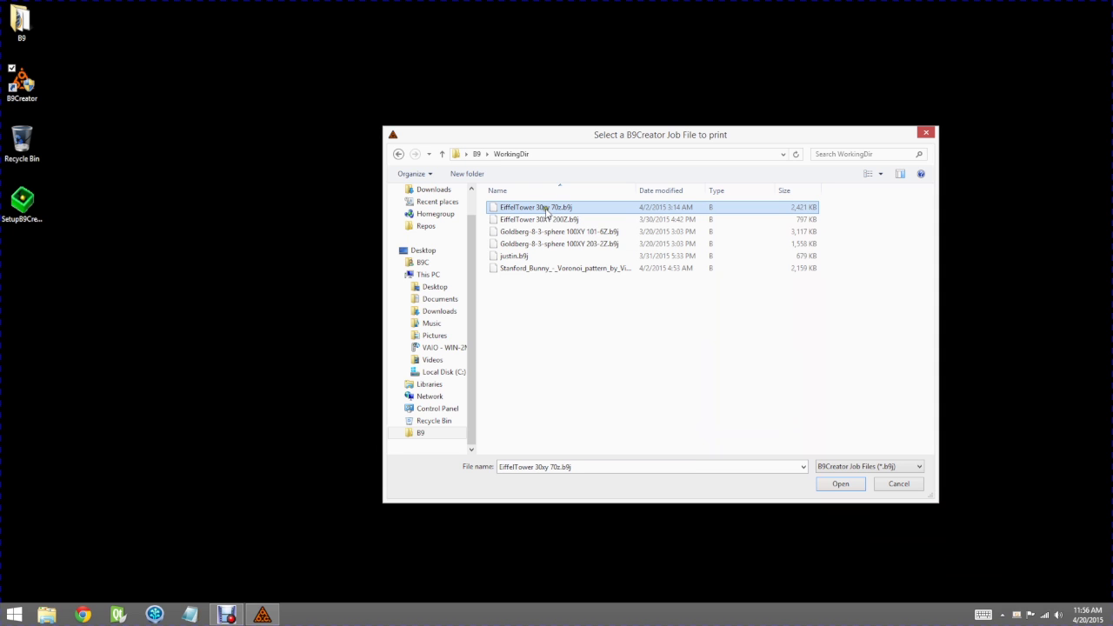
pyautogui.click(832, 488)
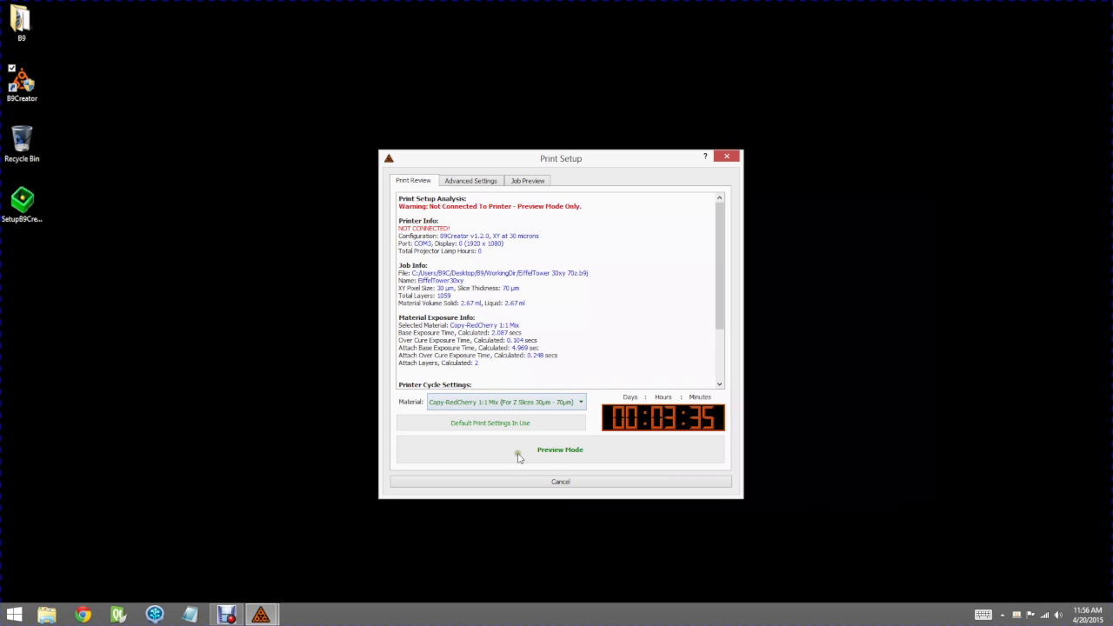
# Show Advanced Settings: base exposure 2.087 sec, shutter open speed 70 %
pyautogui.click(466, 183)
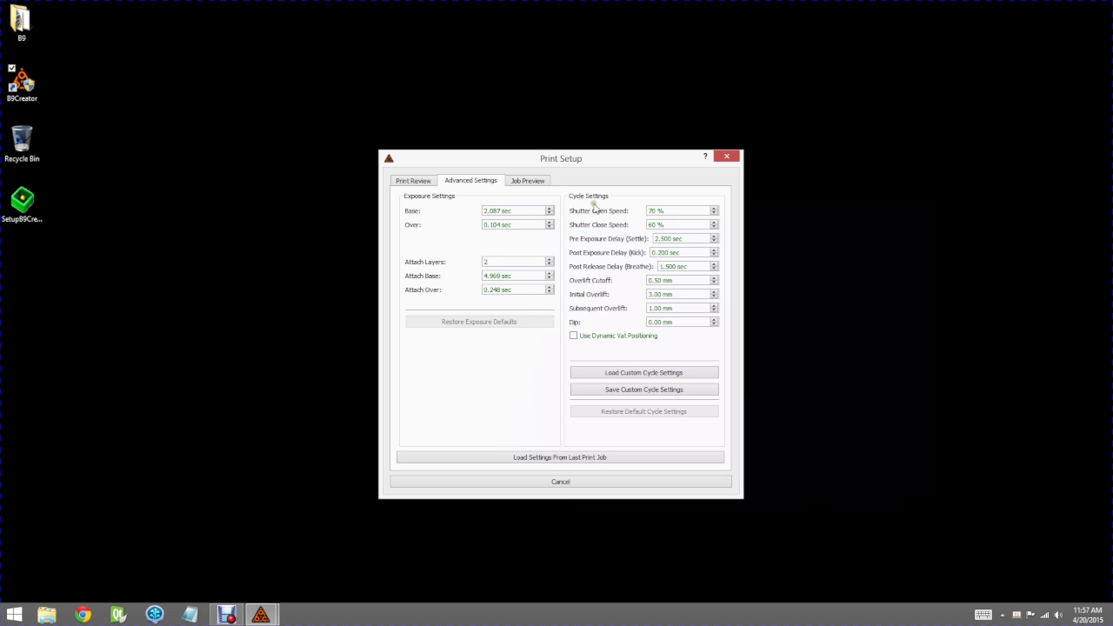
# Step the Job Preview from layer 1 to about layer 193, then return to Print Review
pyautogui.click(529, 184)
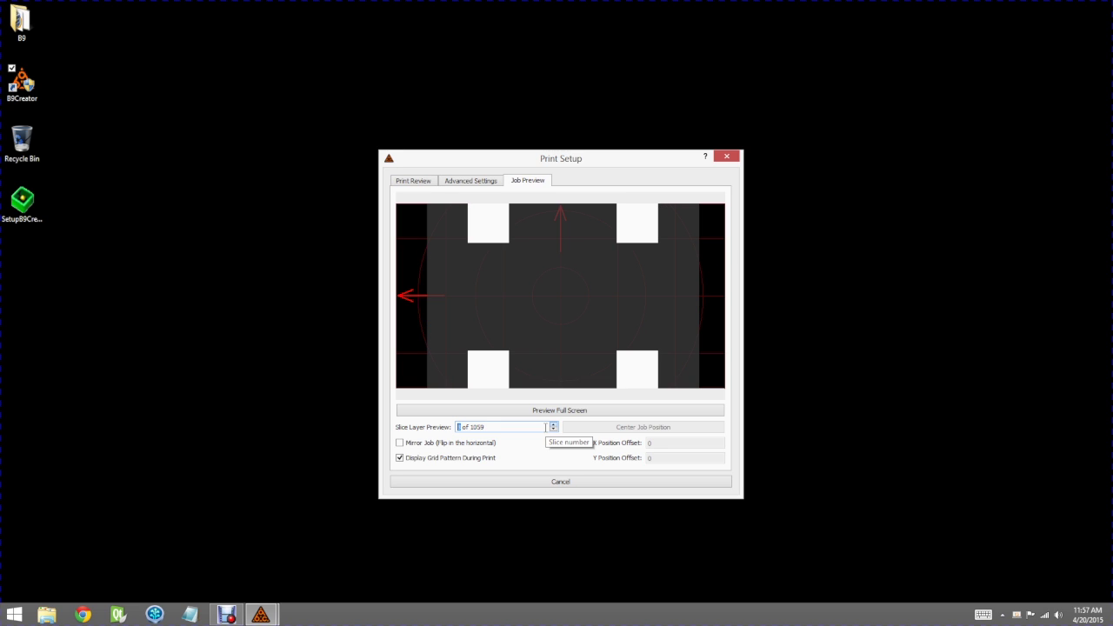
pyautogui.scroll(5, 546, 426)
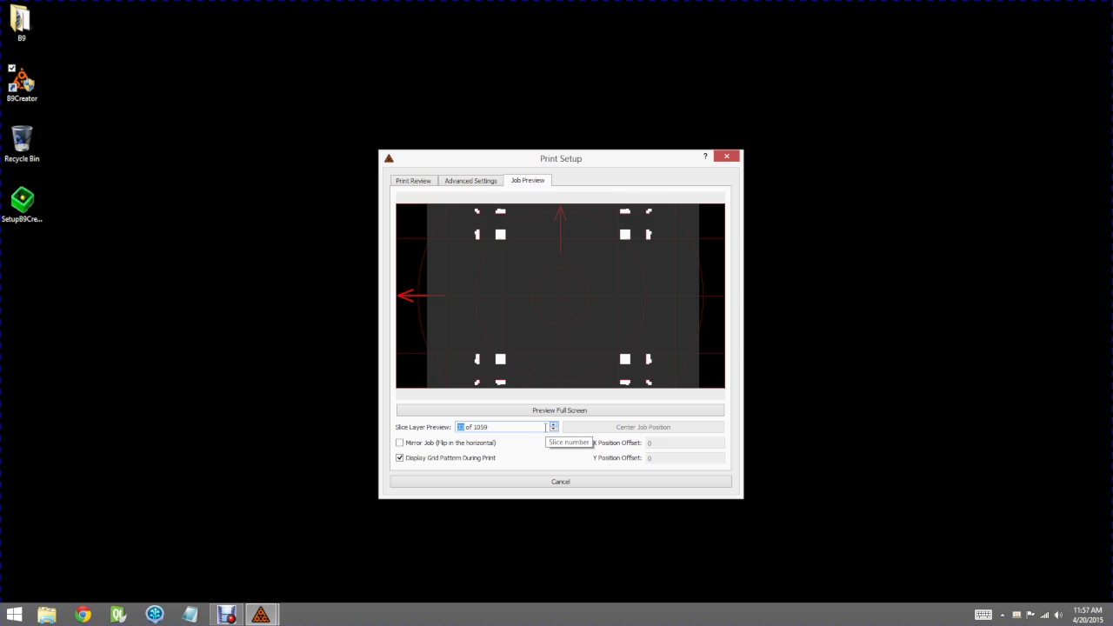
pyautogui.scroll(8, 546, 427)
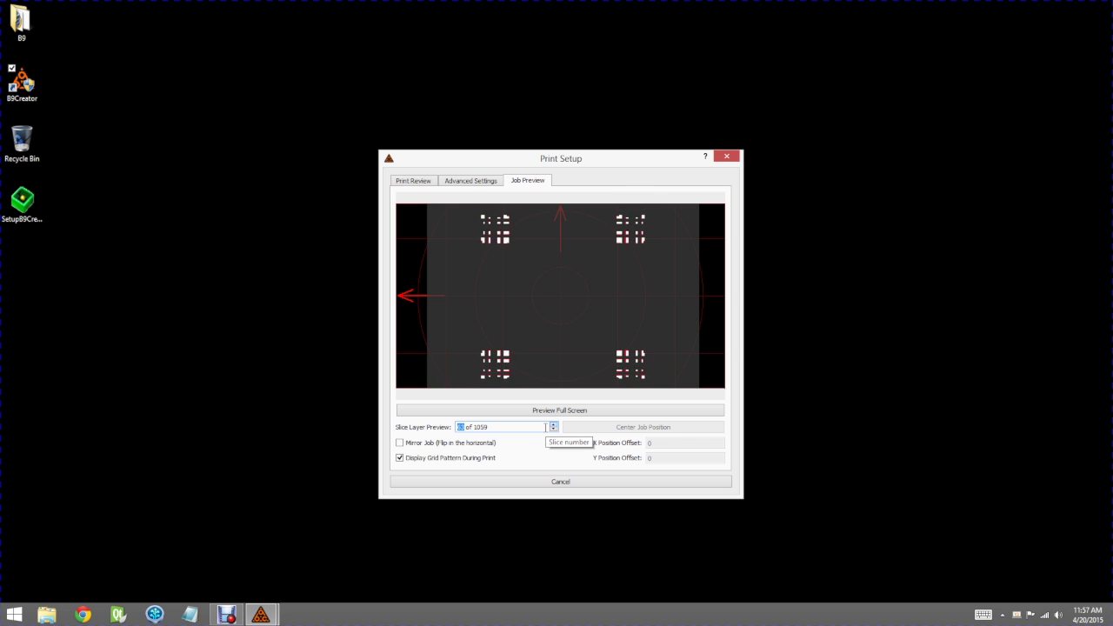
pyautogui.scroll(10, 546, 426)
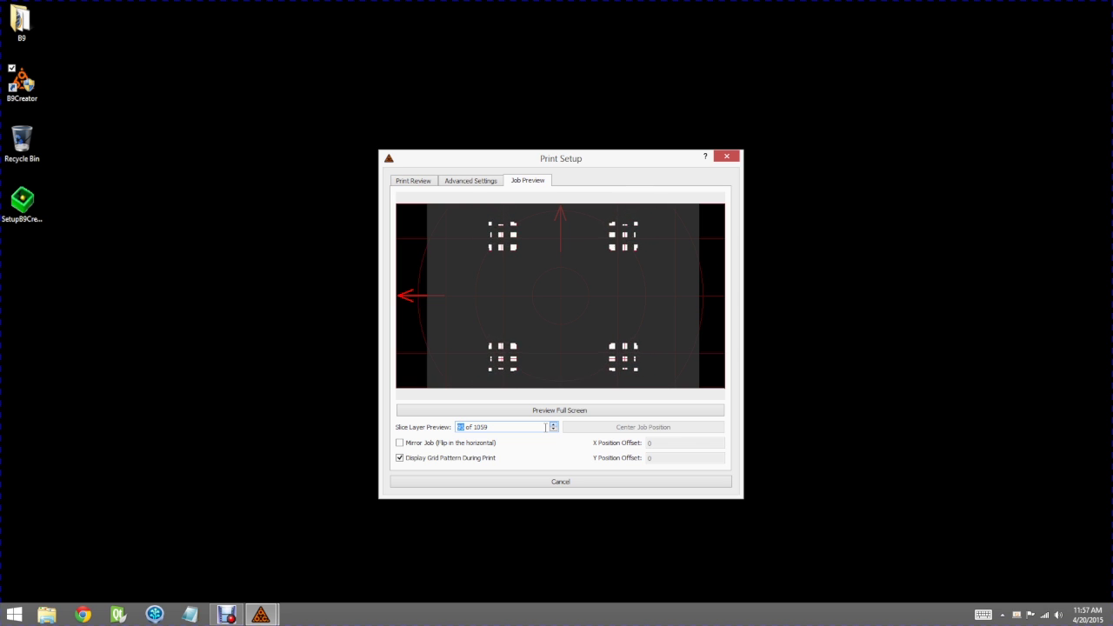
pyautogui.scroll(10, 546, 427)
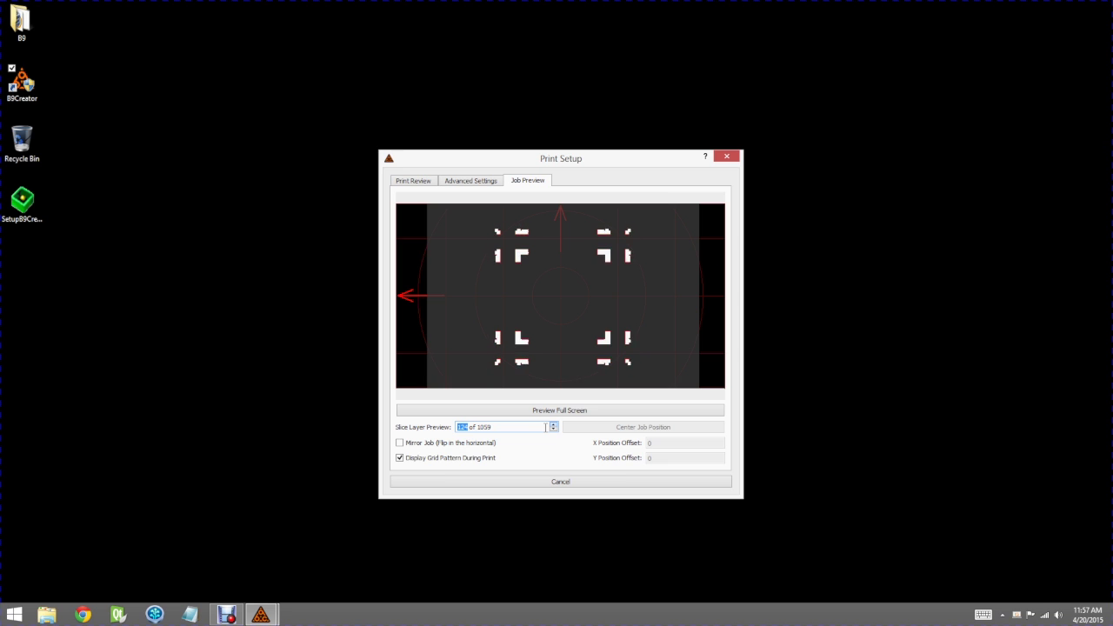
pyautogui.scroll(10, 546, 427)
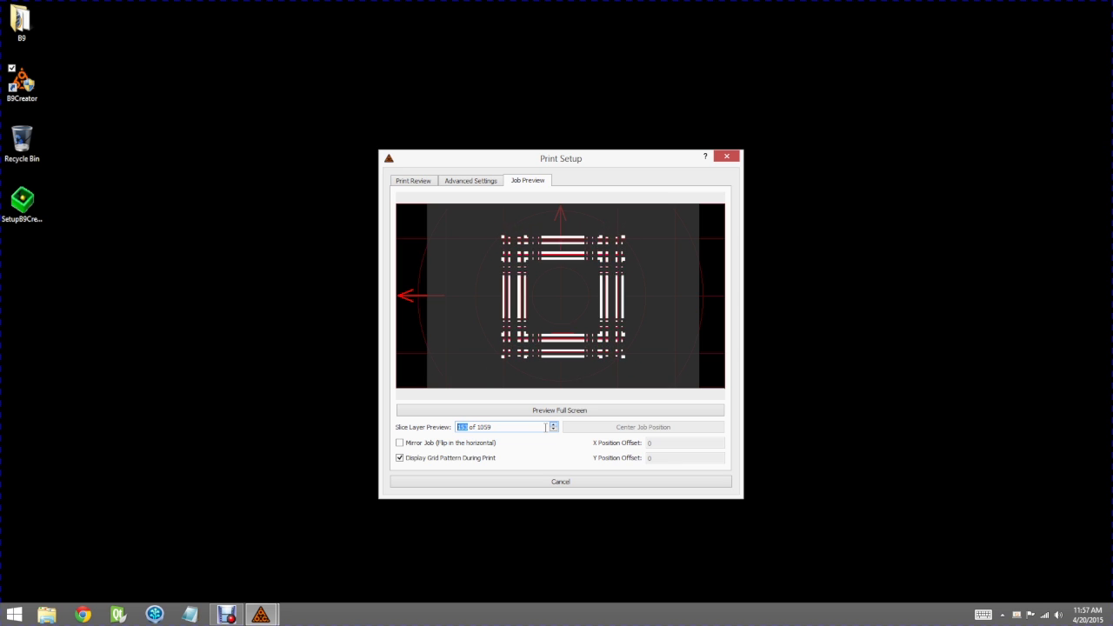
pyautogui.scroll(10, 546, 427)
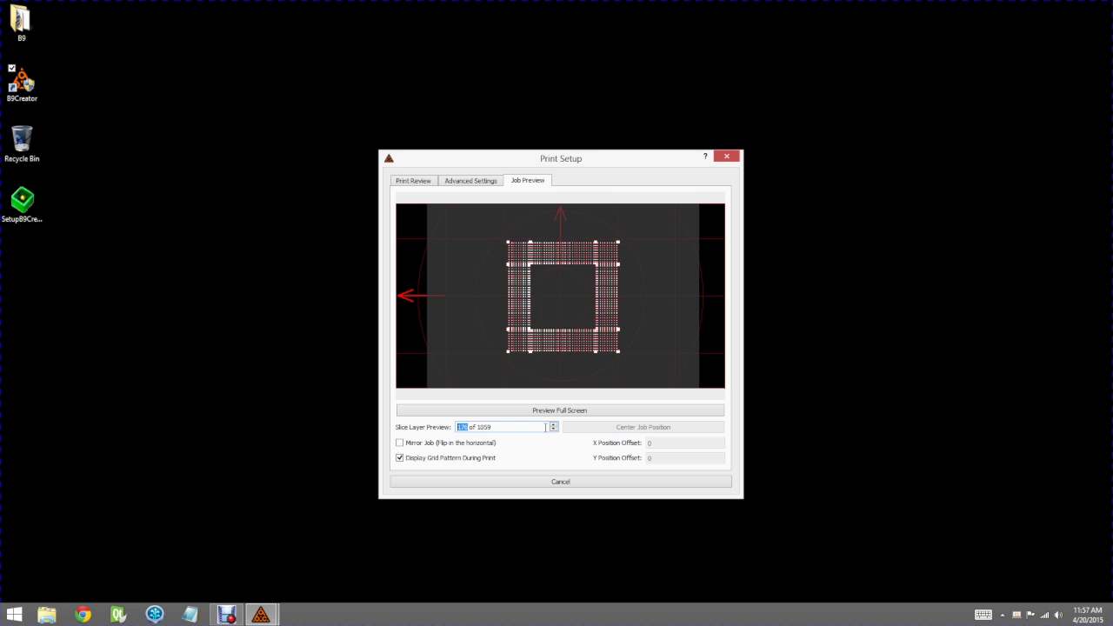
pyautogui.scroll(10, 546, 427)
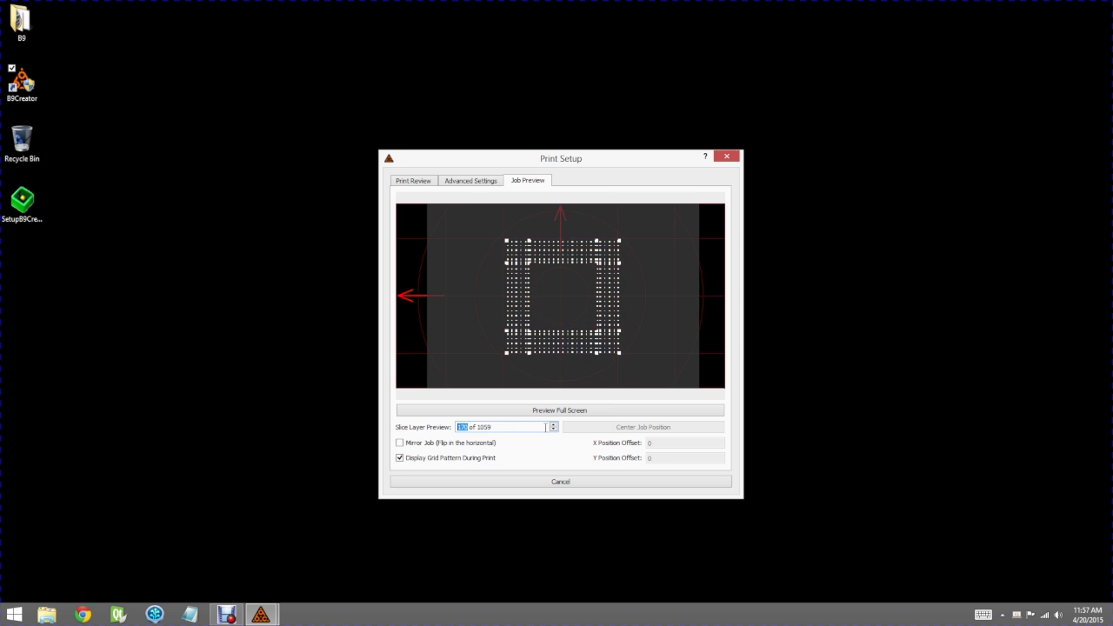
pyautogui.scroll(5, 546, 427)
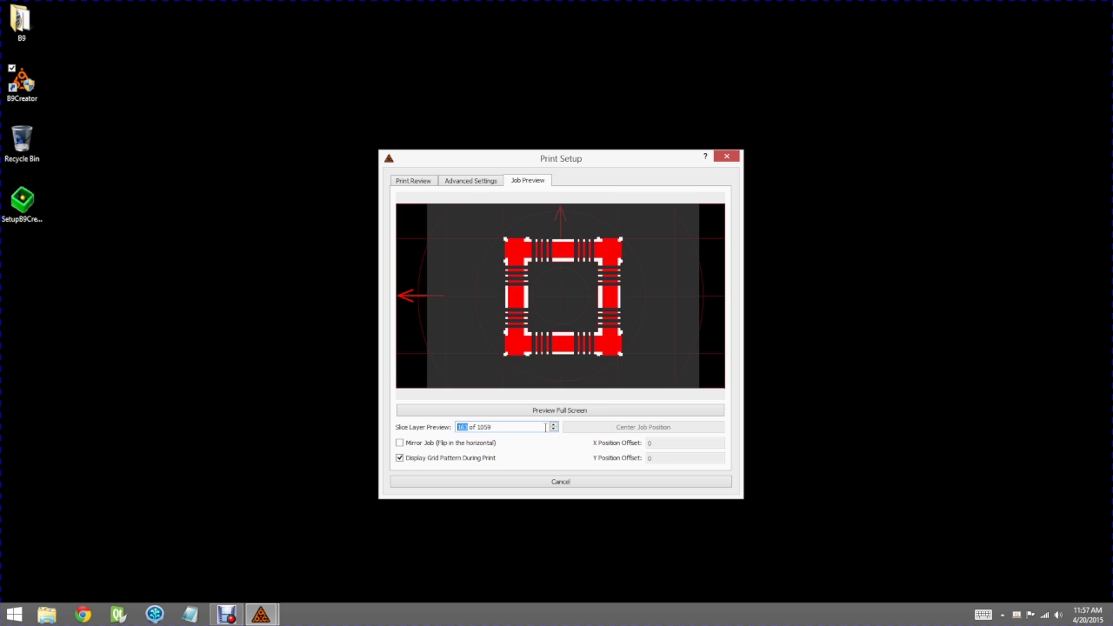
pyautogui.scroll(1, 546, 427)
pyautogui.scroll(1, 546, 427)
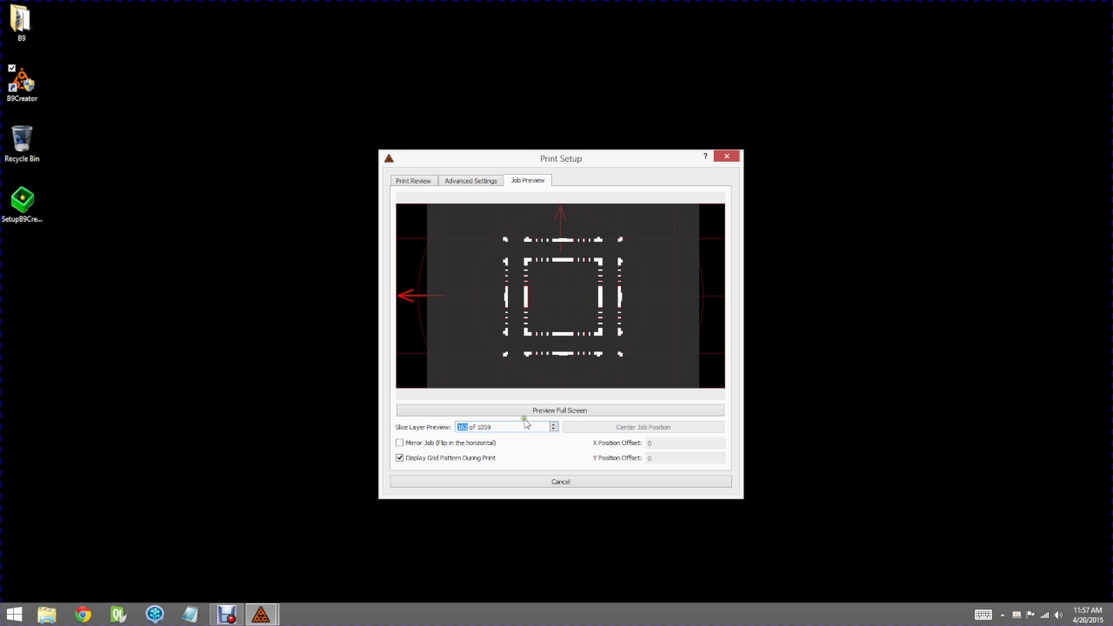
pyautogui.click(410, 182)
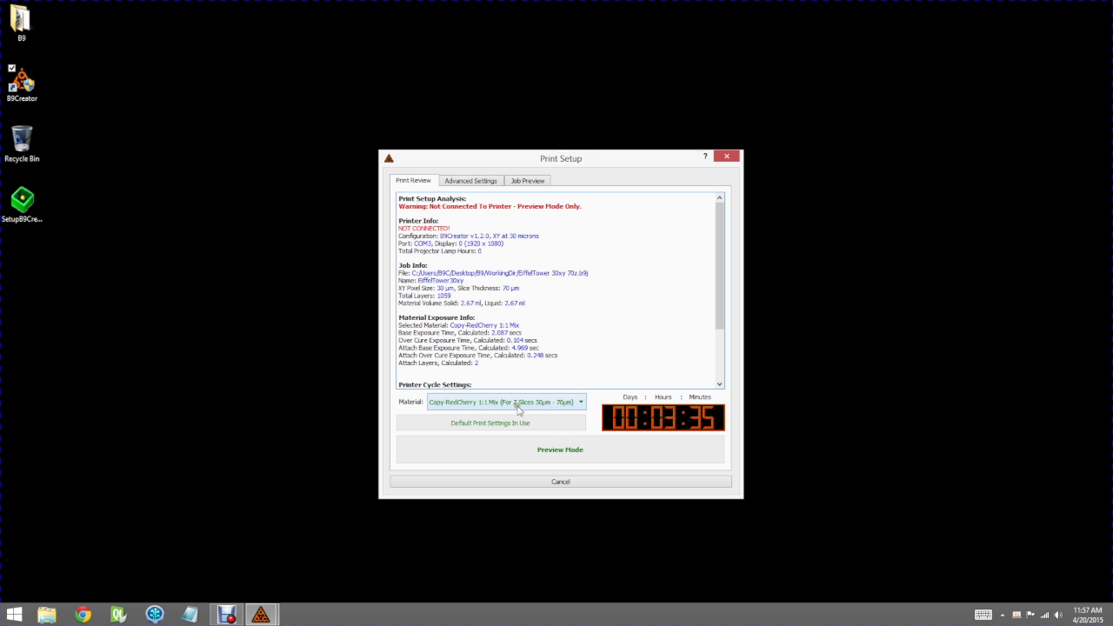
# Choose B9R-1-Cherry as the print material and close Print Setup
pyautogui.click(516, 402)
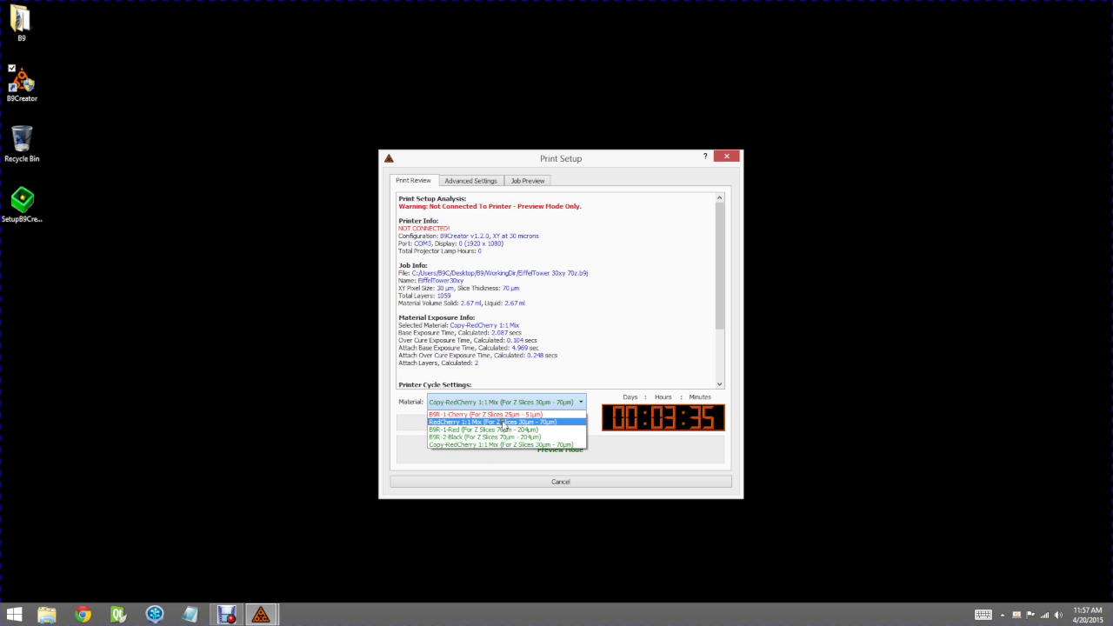
pyautogui.press('Escape')
pyautogui.press('Up')
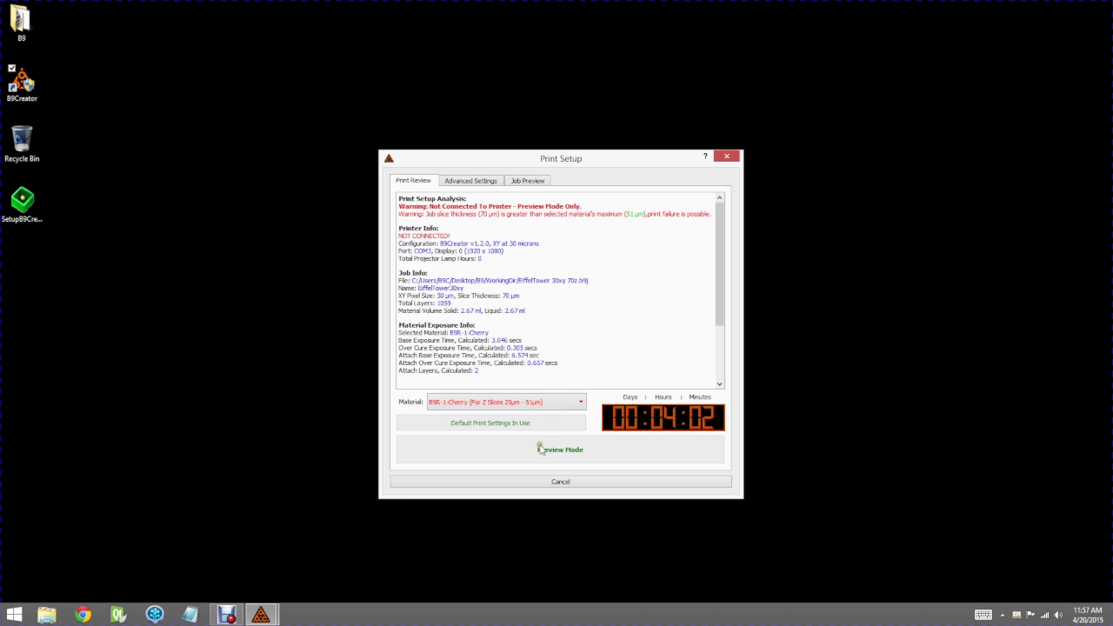
pyautogui.click(727, 158)
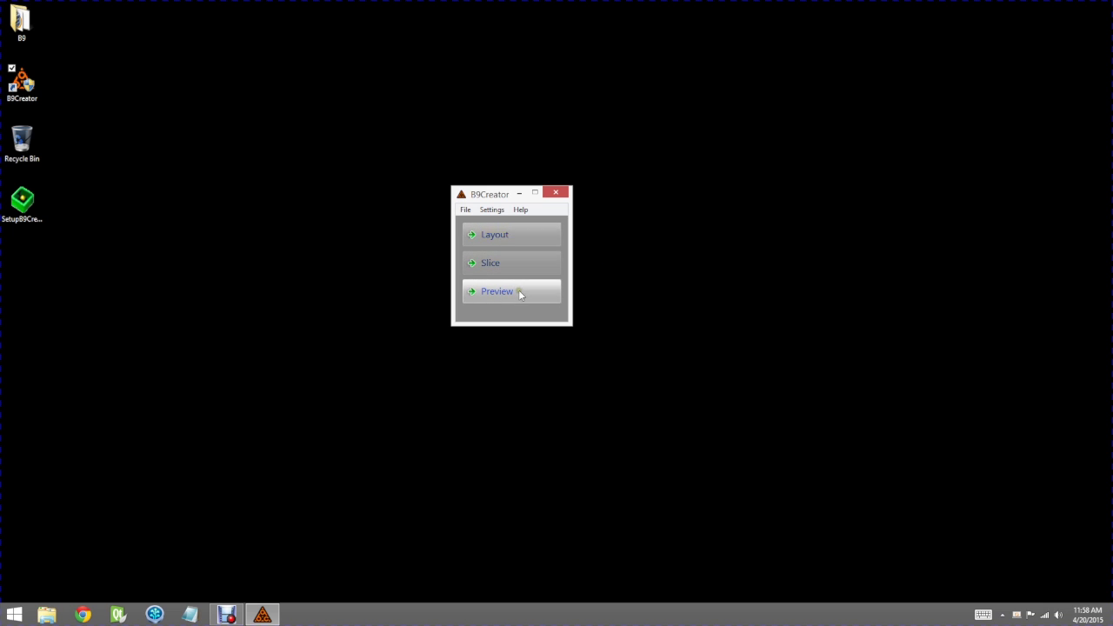
# Read the What's This popup for the Slice button, then run Check For Updates from Help
pyautogui.click(520, 209)
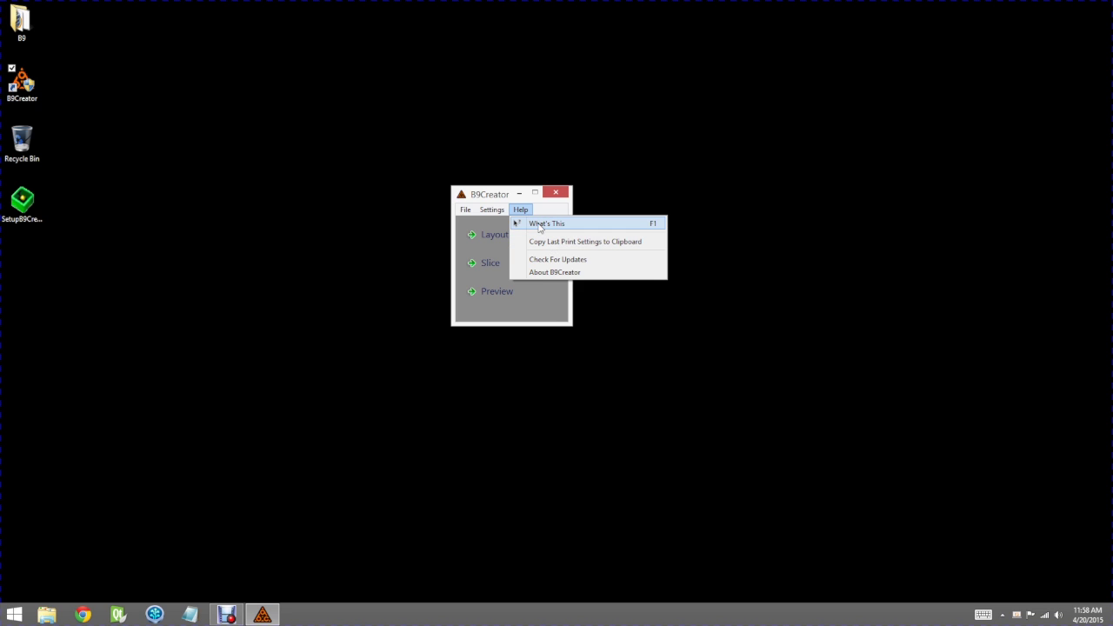
pyautogui.click(539, 225)
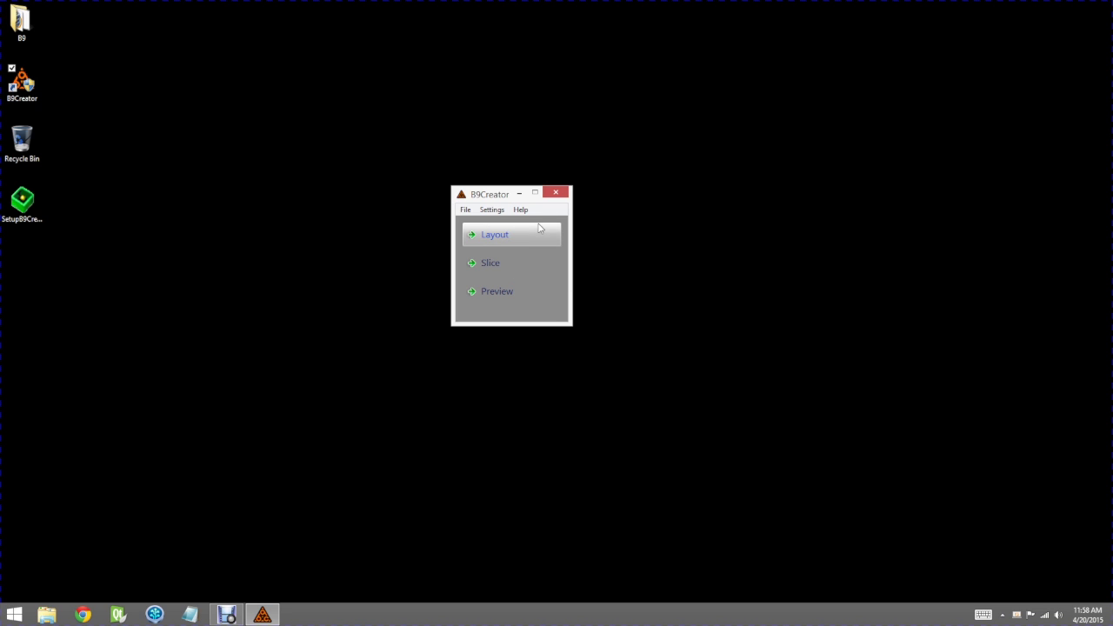
pyautogui.click(505, 269)
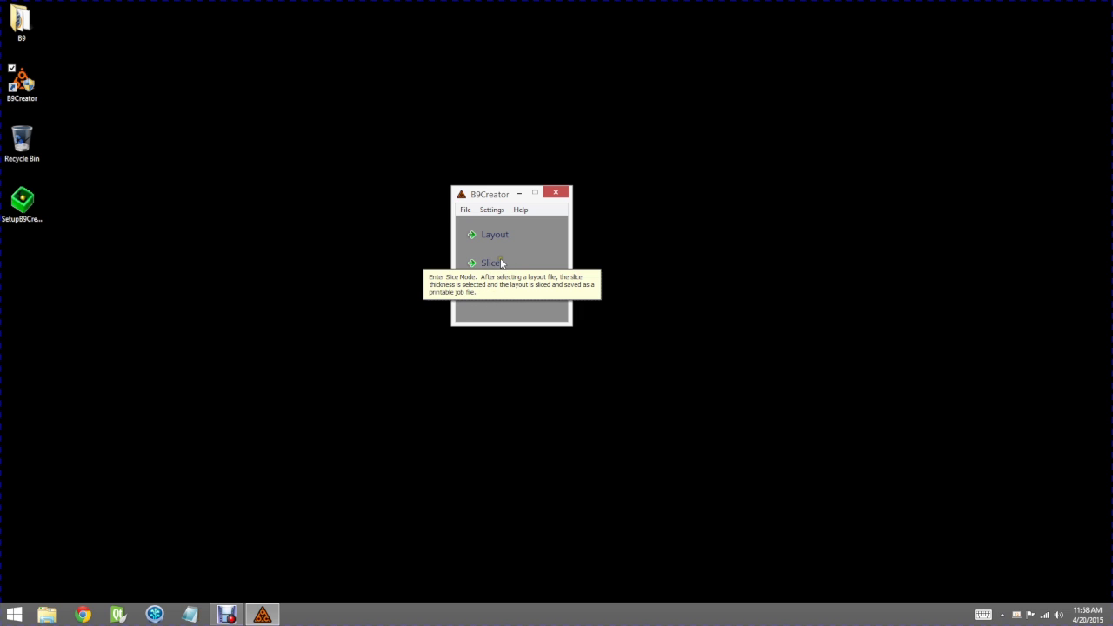
pyautogui.click(519, 210)
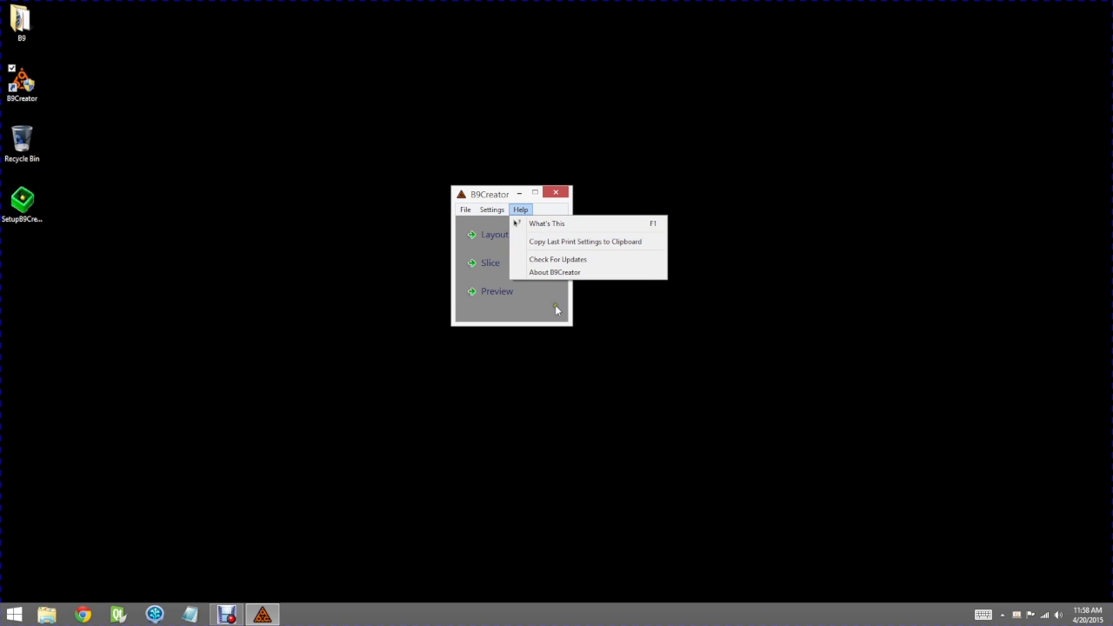
pyautogui.click(550, 260)
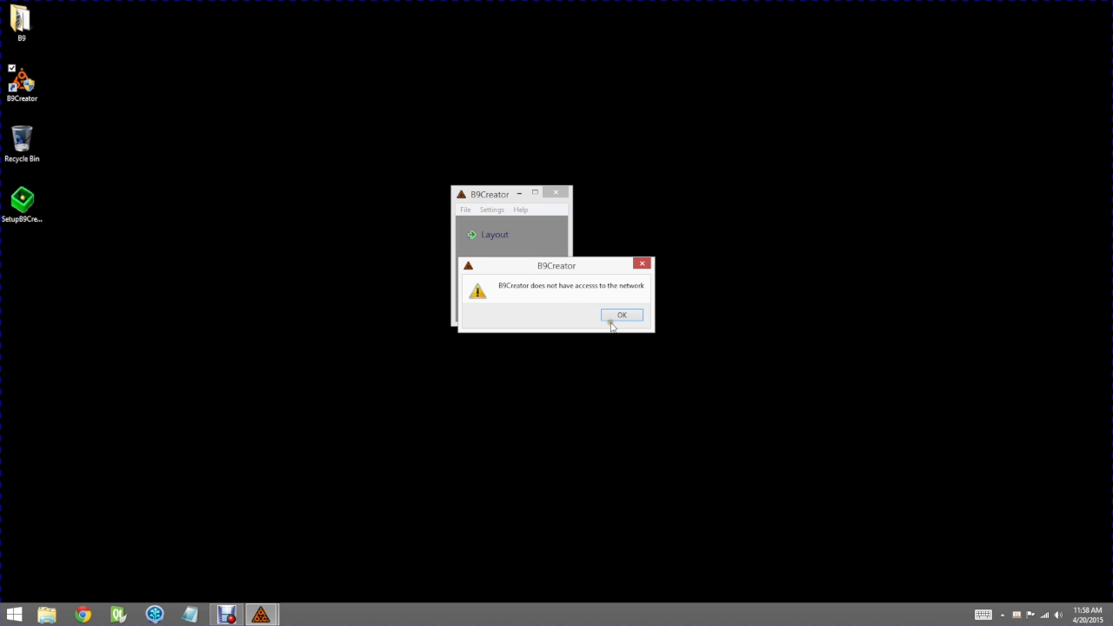
# Dismiss the no-network warning, then view and close the About splash showing version 1.8.0
pyautogui.click(611, 318)
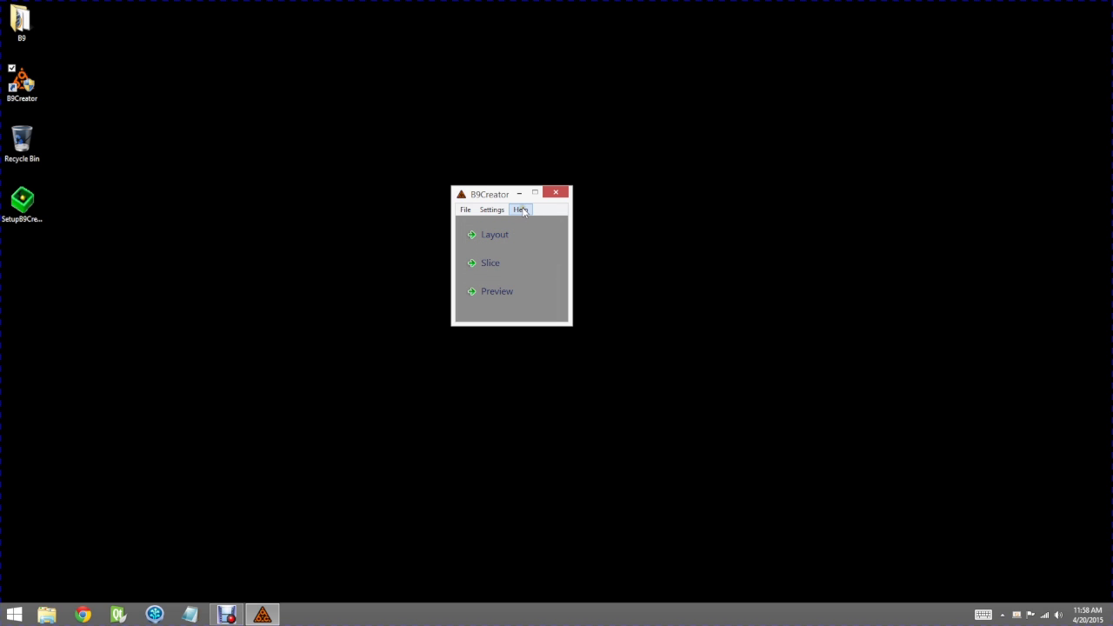
pyautogui.click(521, 209)
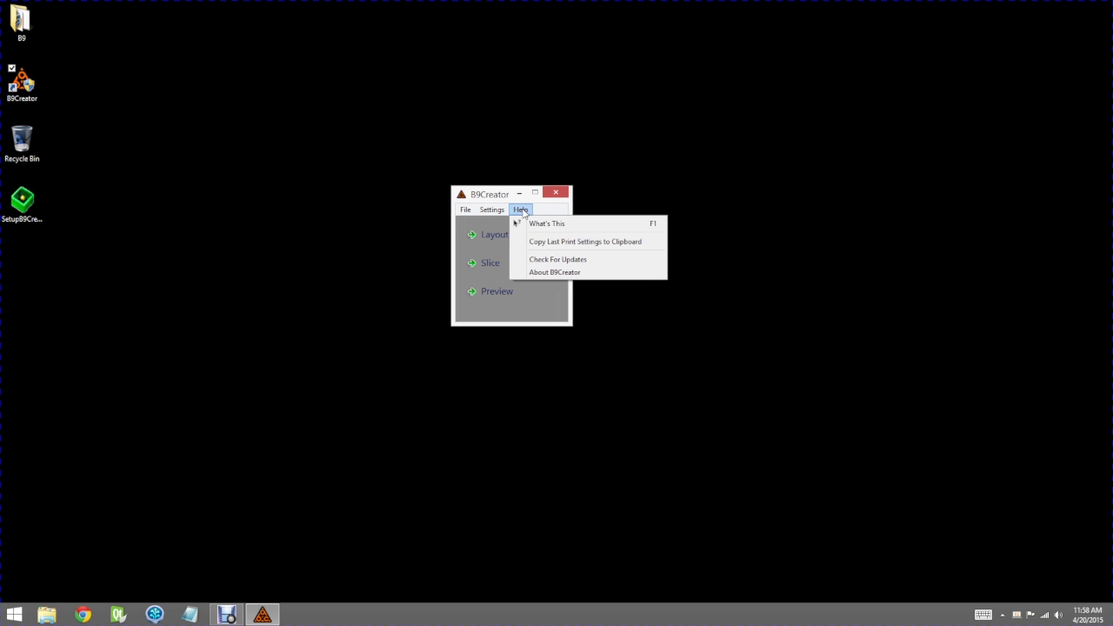
pyautogui.click(558, 273)
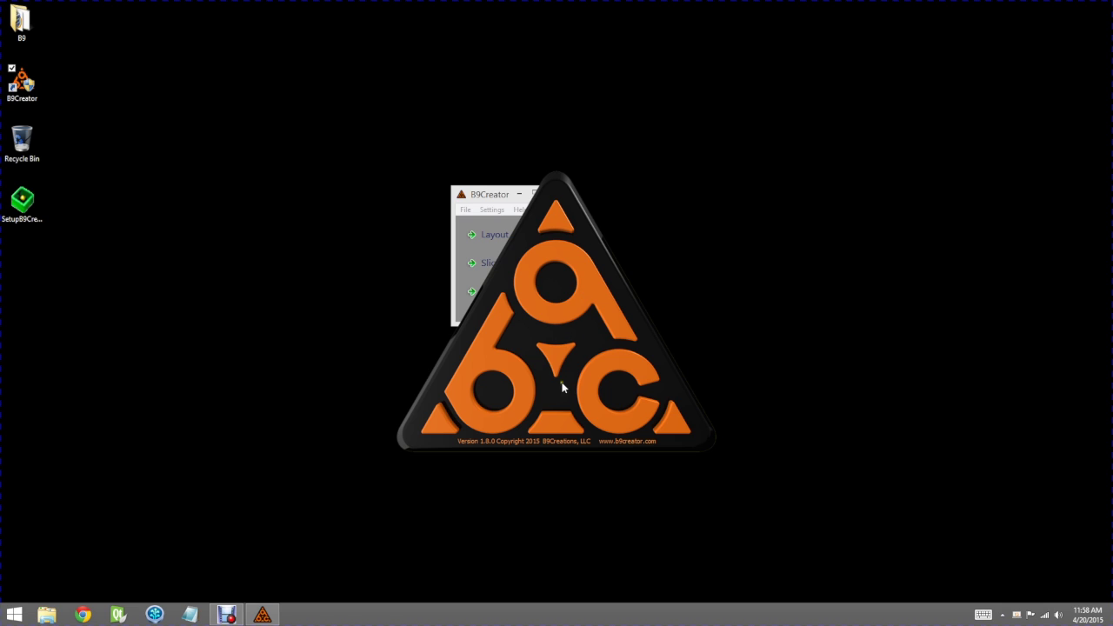
pyautogui.click(575, 300)
pyautogui.click(522, 210)
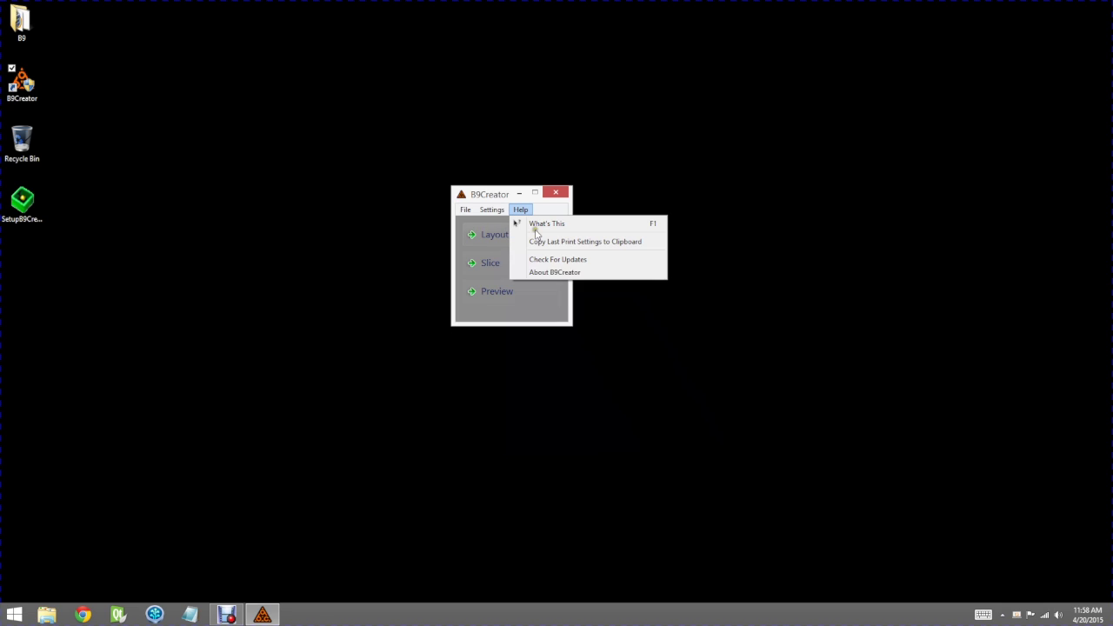
pyautogui.click(503, 197)
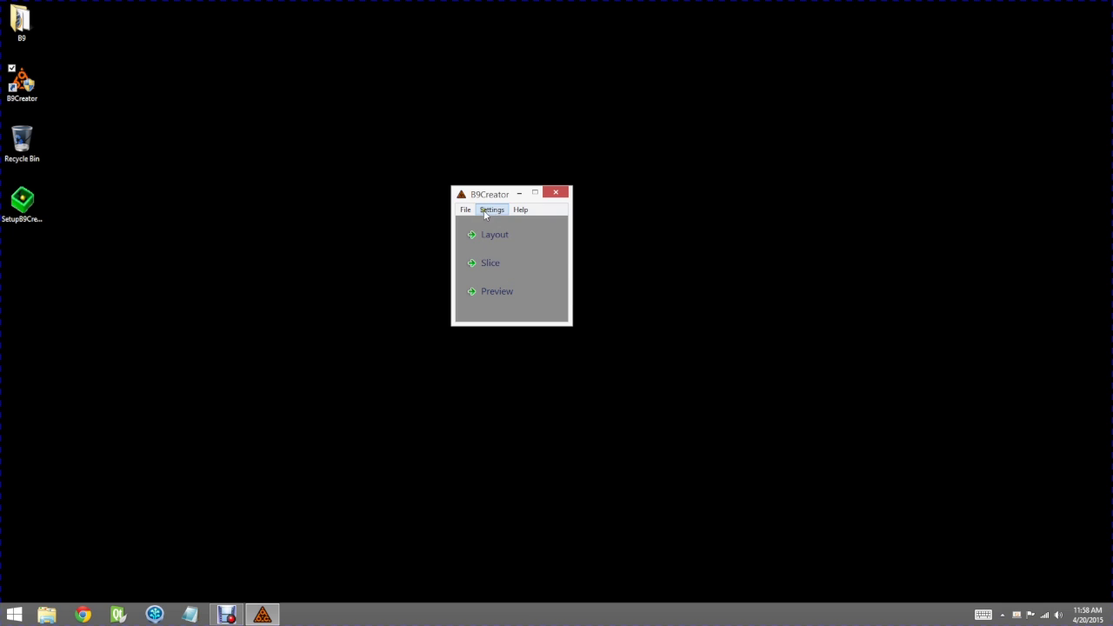
# Browse the Materials Catalog list, leaving B9R-1-Cherry selected, close it and reopen the Settings menu
pyautogui.click(492, 210)
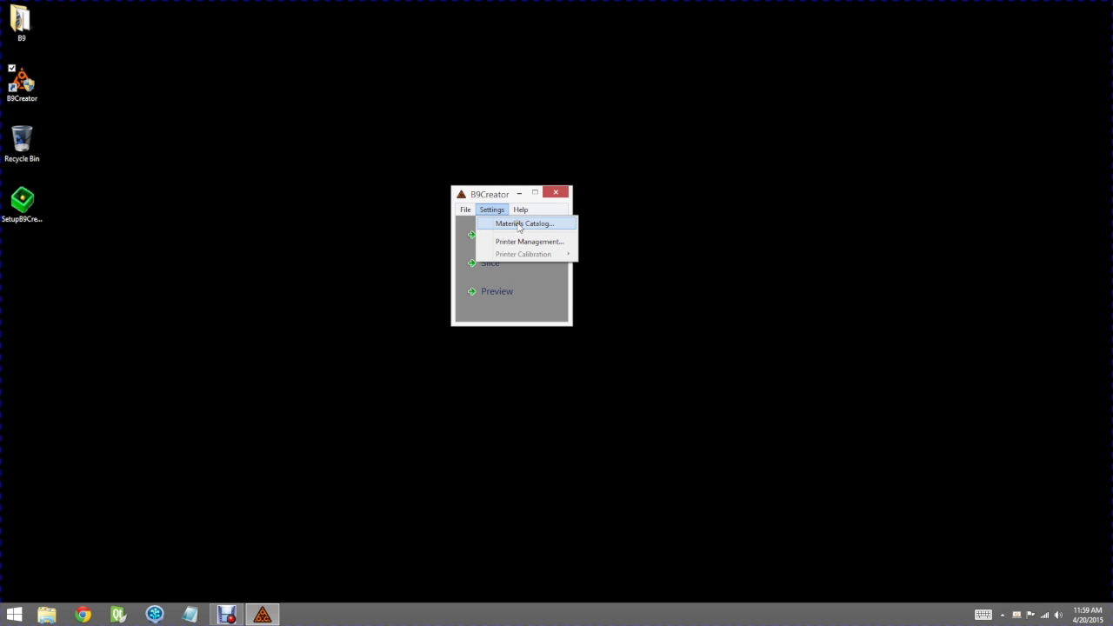
pyautogui.click(522, 225)
pyautogui.click(563, 216)
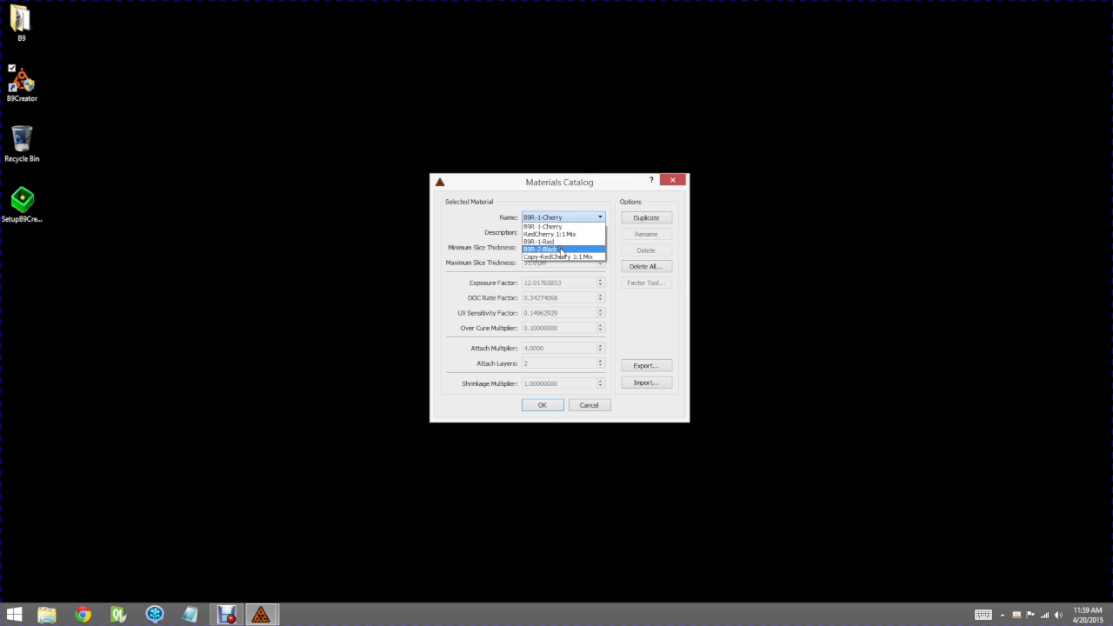
pyautogui.click(672, 181)
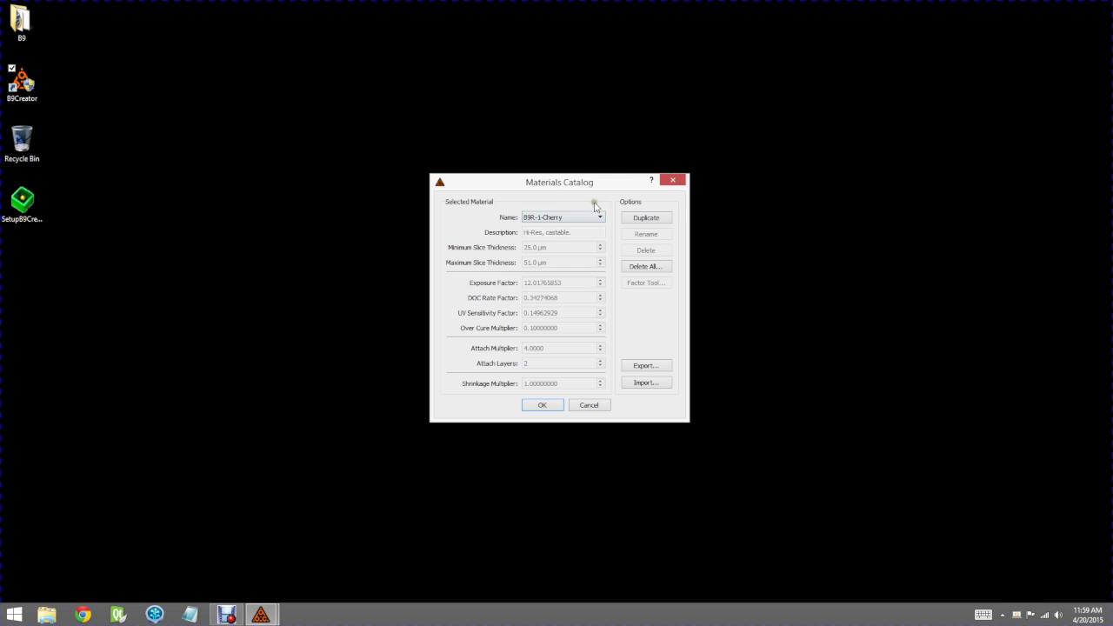
pyautogui.click(673, 180)
pyautogui.click(491, 210)
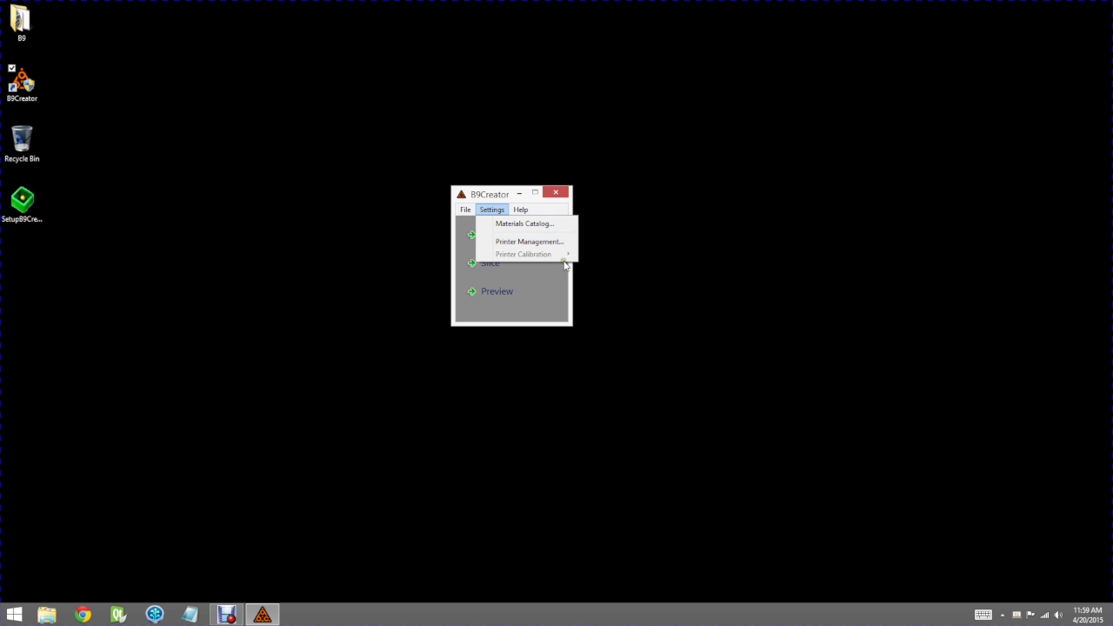
pyautogui.click(497, 200)
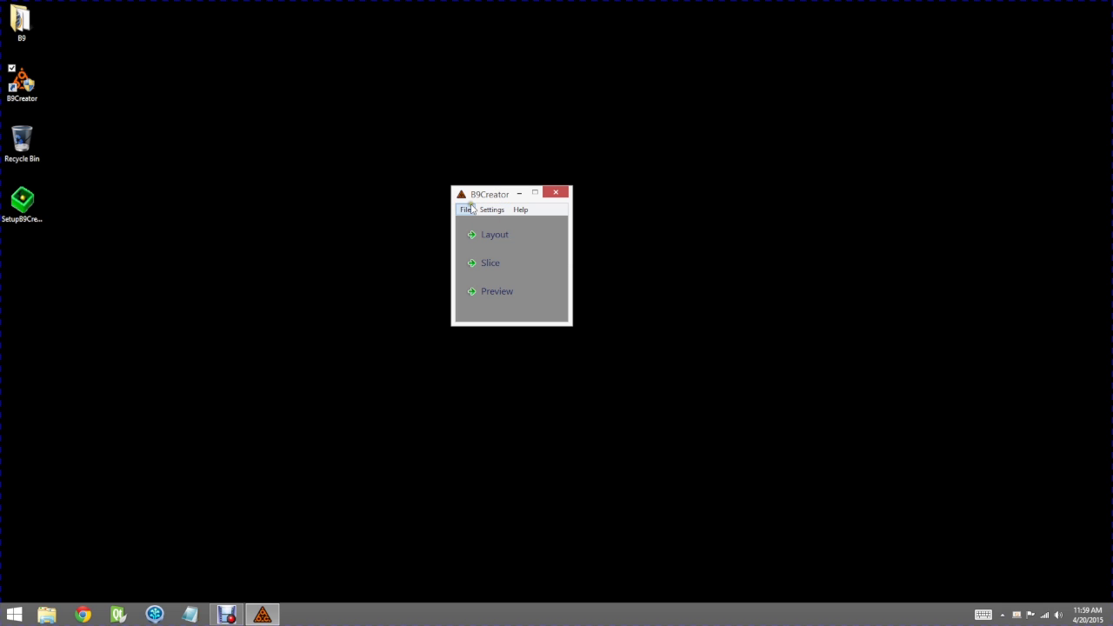
pyautogui.click(467, 209)
pyautogui.moveTo(491, 209)
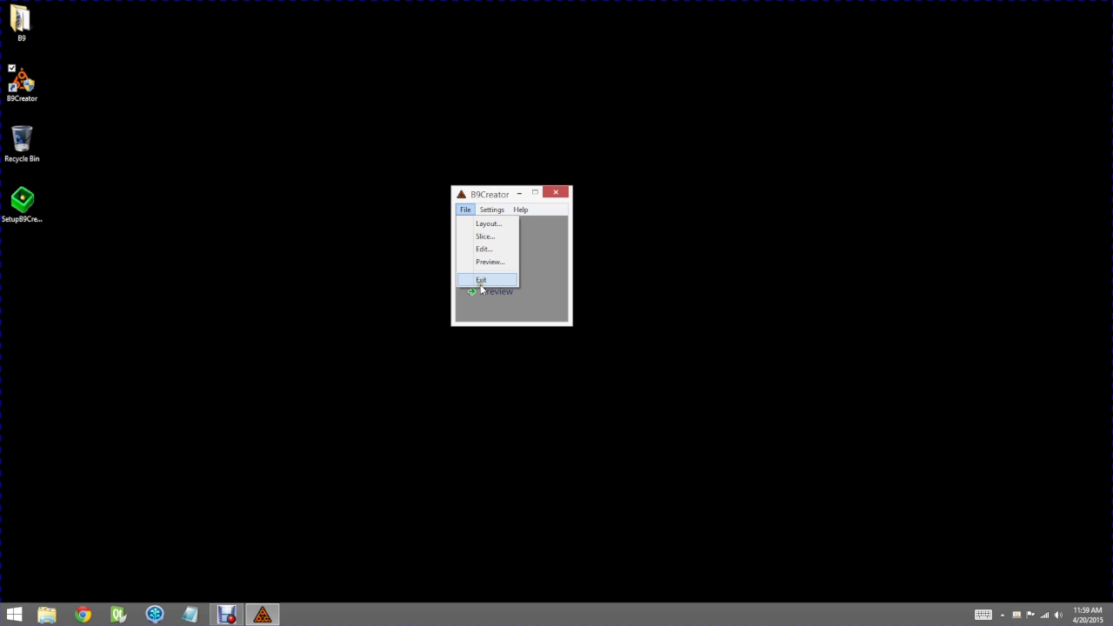
pyautogui.click(599, 299)
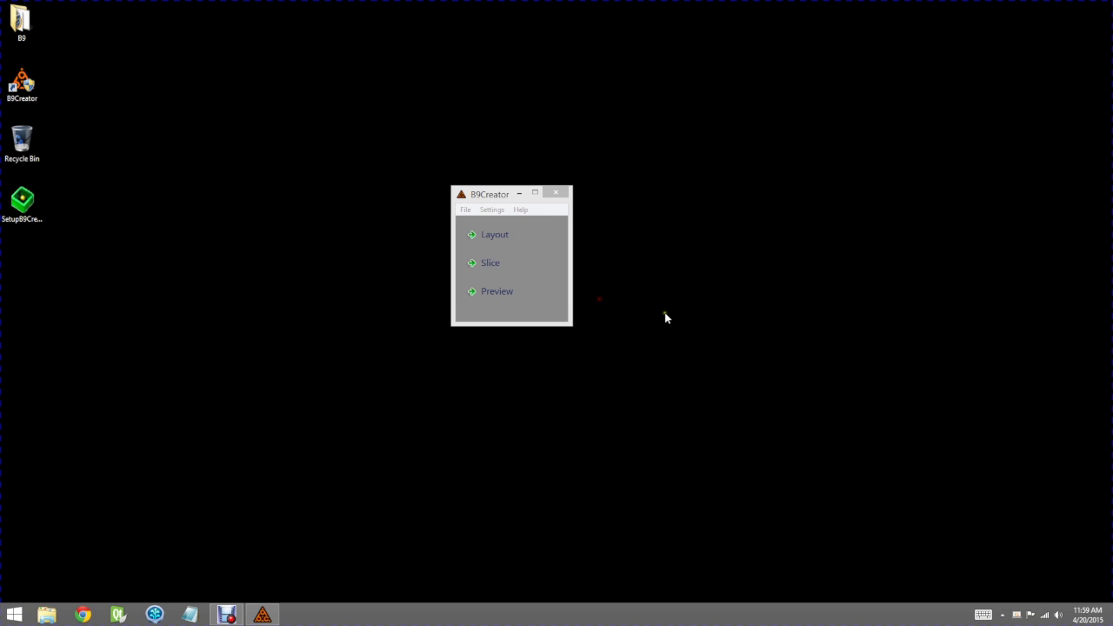